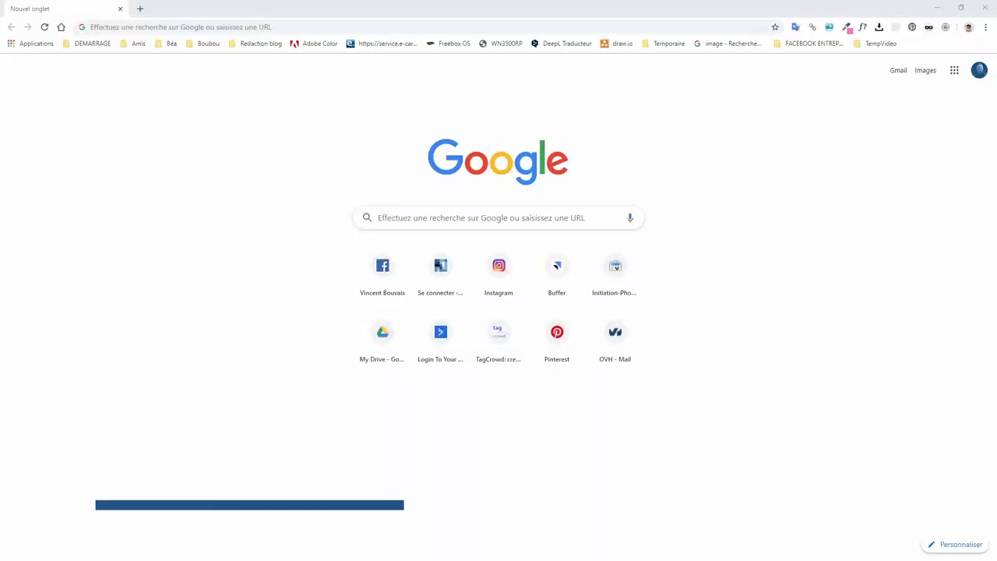
Search the web for 'fspy' and open the official fspy.io website.
left_click(474, 221)
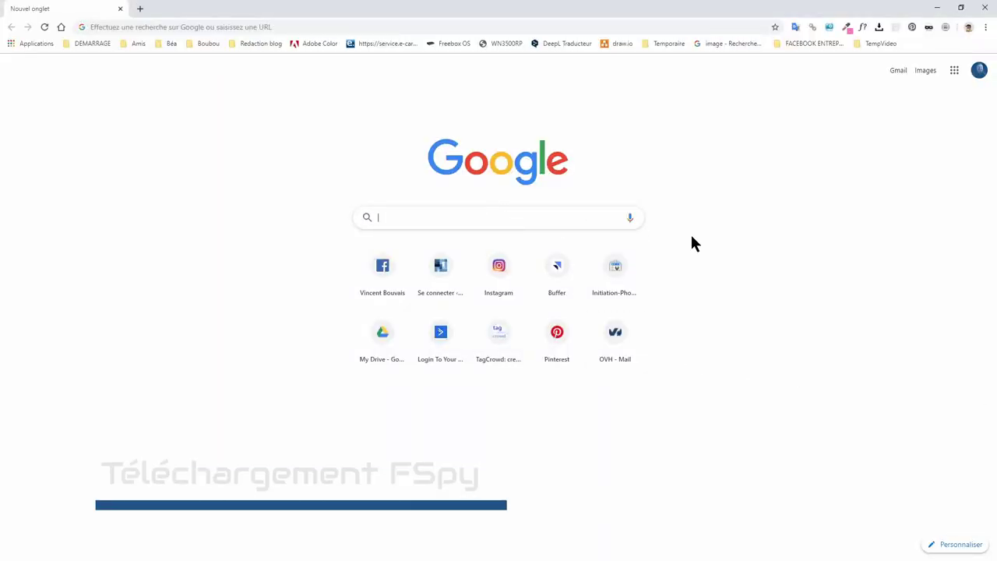
type("fspy")
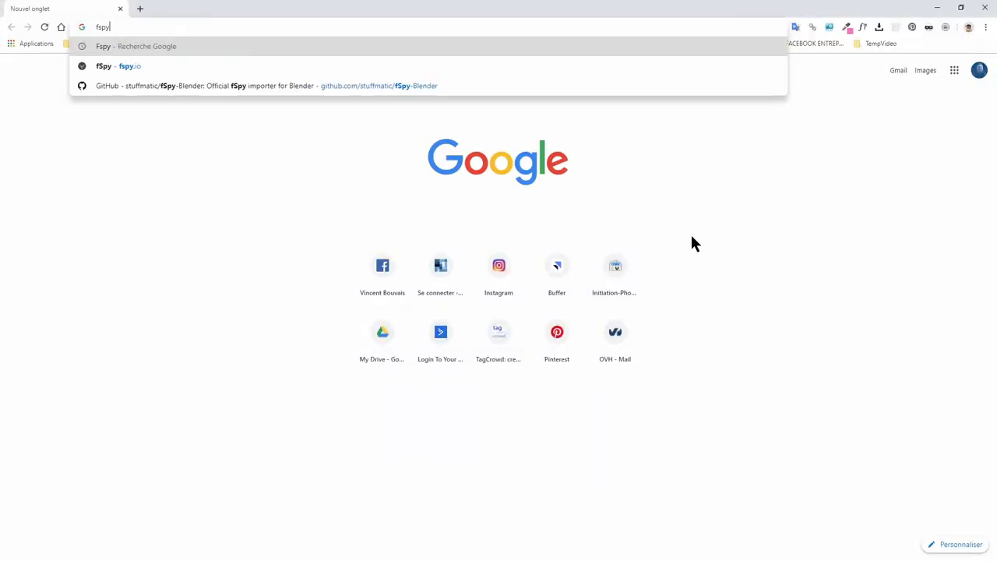
key("Return")
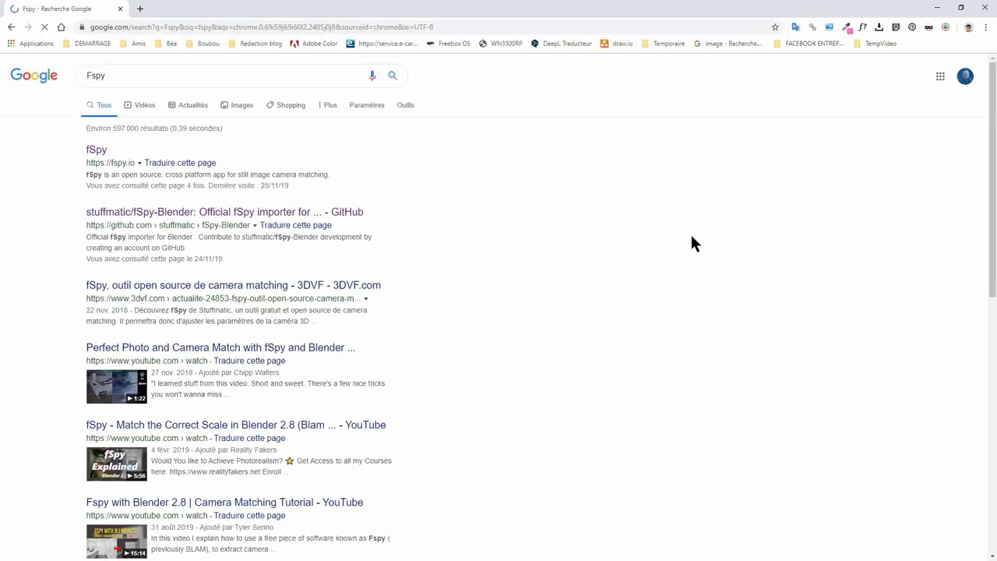
left_click(93, 156)
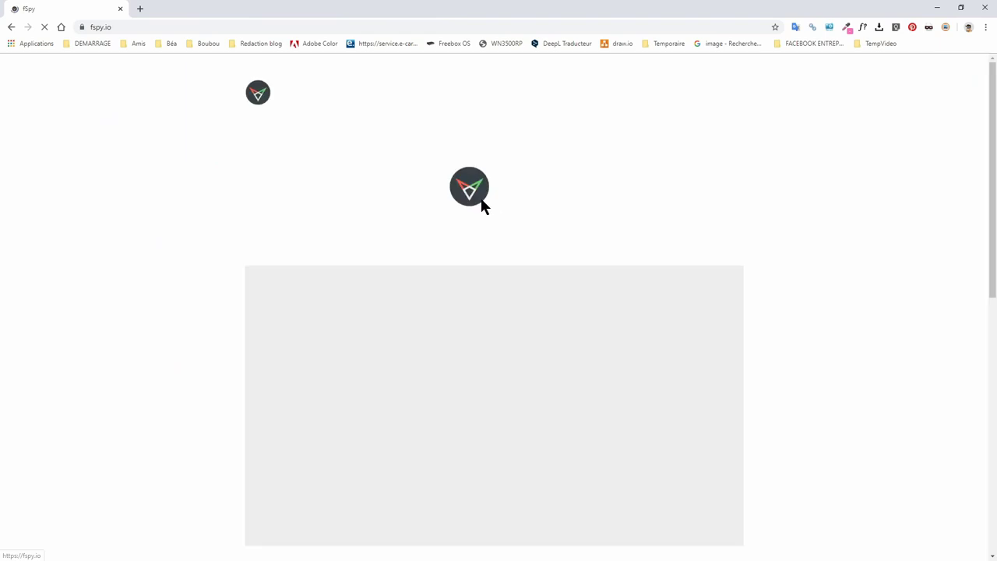
Scroll fspy.io to its Importing to Blender section and highlight the word Blender.
scroll(823, 279, "down", 1)
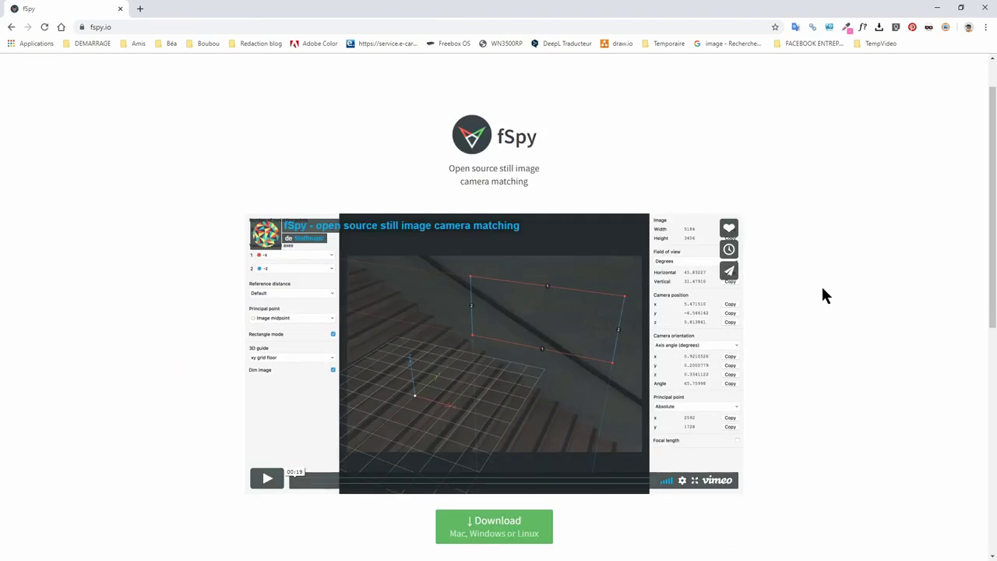
scroll(834, 293, "down", 3)
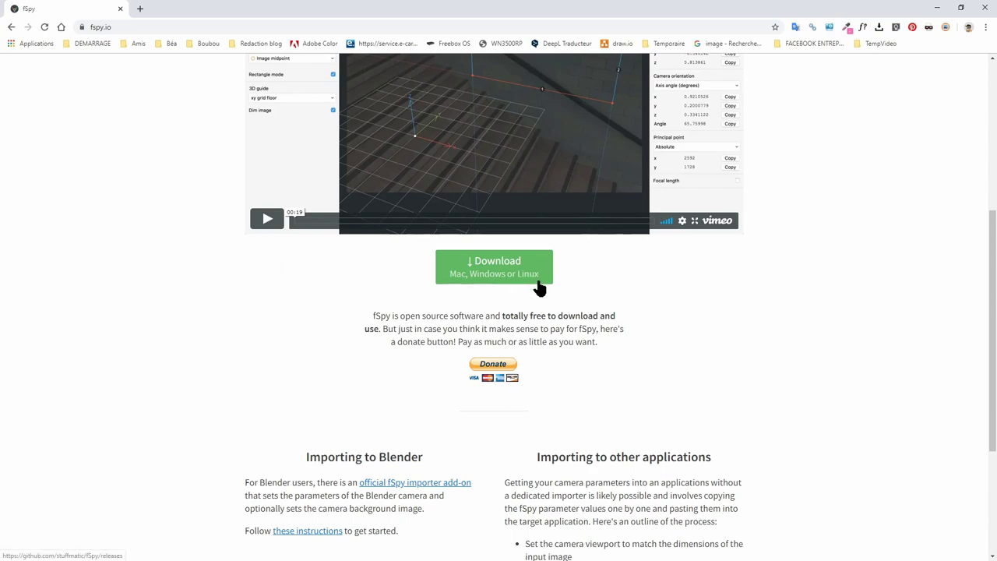
scroll(803, 357, "up", 2)
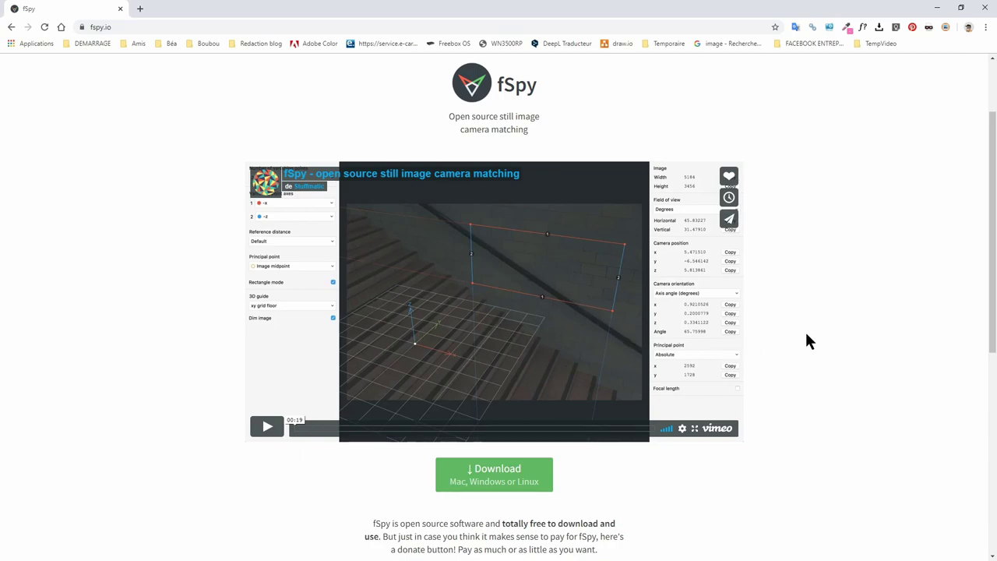
scroll(807, 337, "down", 2)
scroll(807, 336, "down", 3)
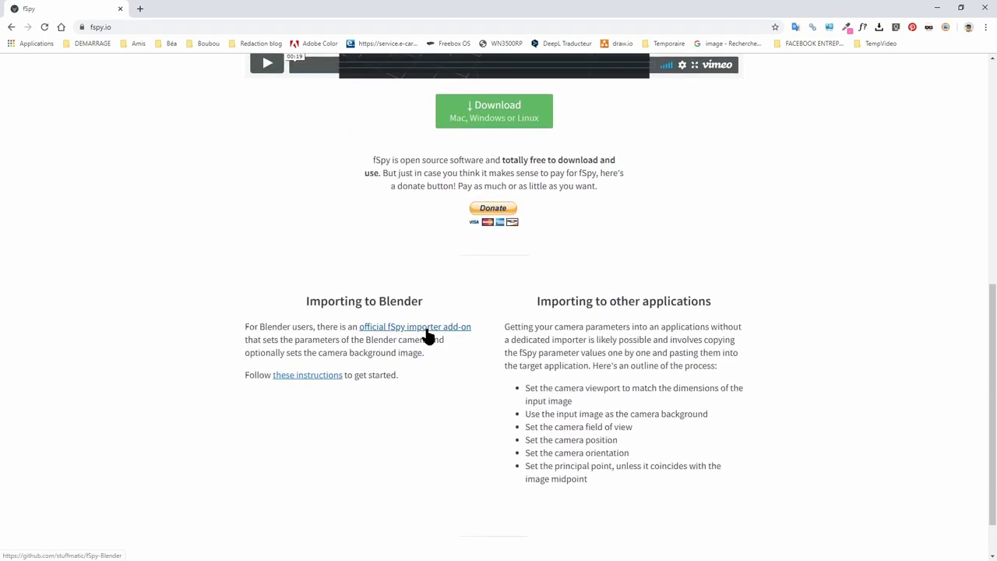
left_click_drag(260, 328, 290, 330)
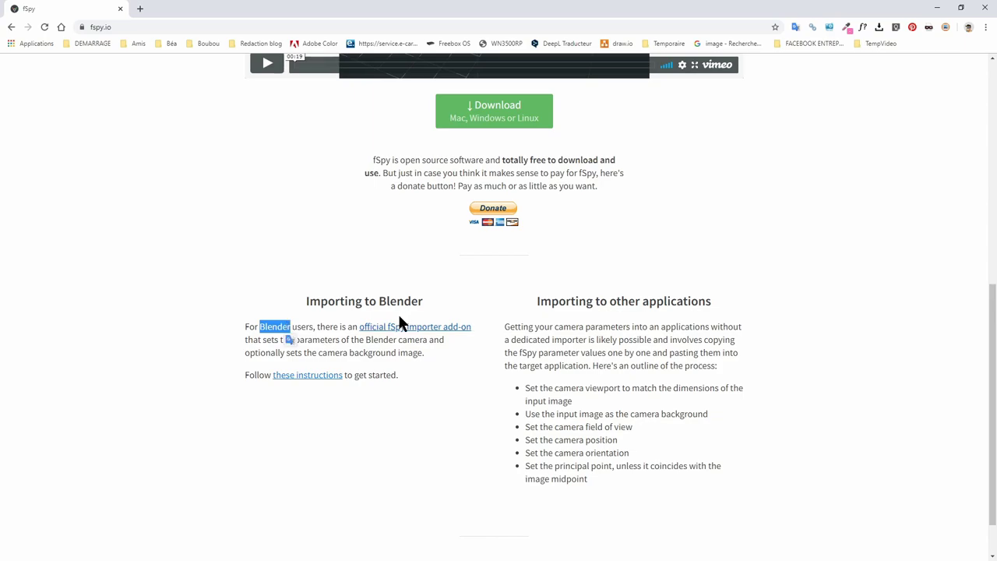
Open the stuffmatic/fSpy-Blender repository on GitHub and download it as a ZIP.
left_click(413, 328)
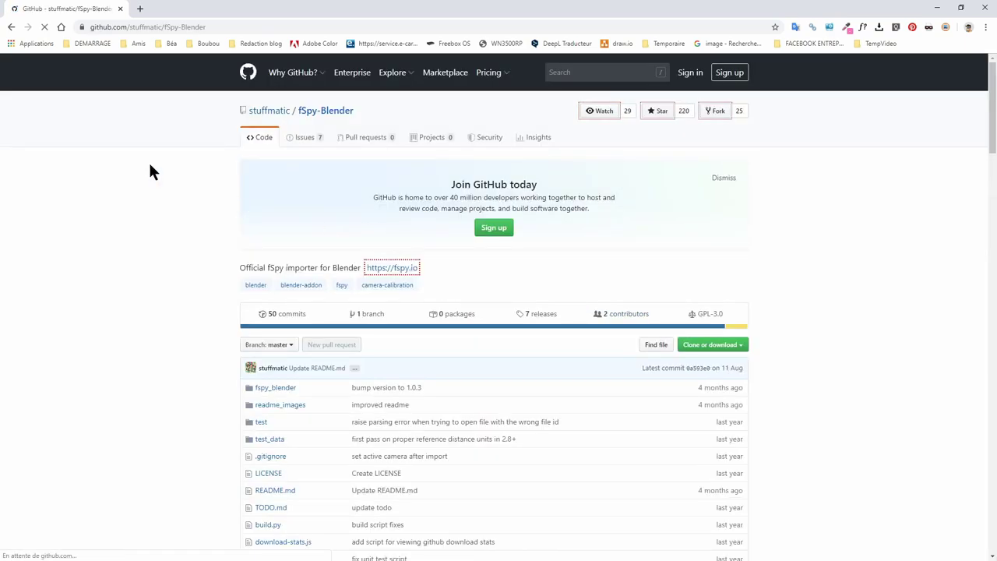
scroll(545, 267, "down", 1)
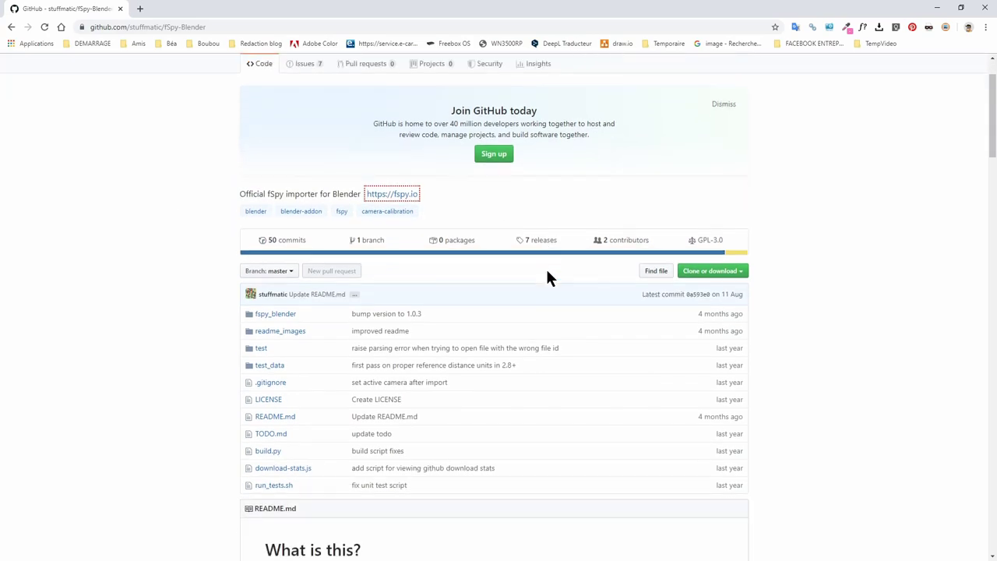
left_click(736, 242)
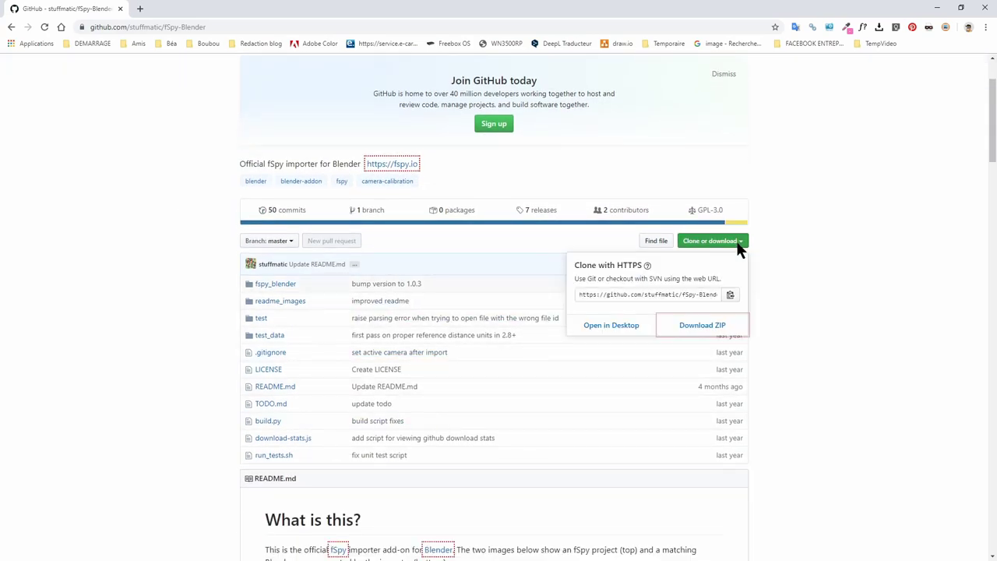
left_click(790, 238)
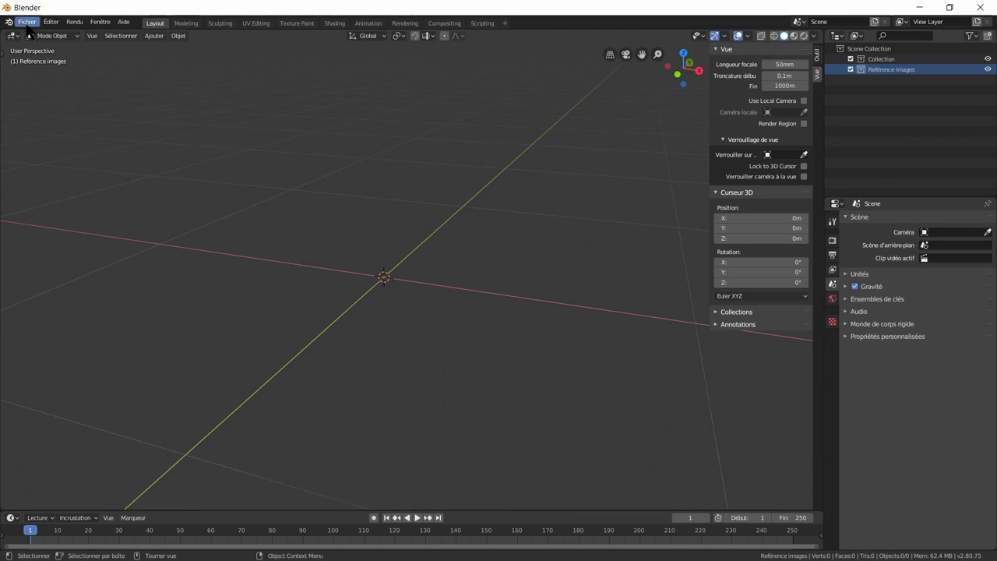
Open Blender's Preferences on the add-on list, moved fully into view, with the search filter cleared.
left_click(51, 22)
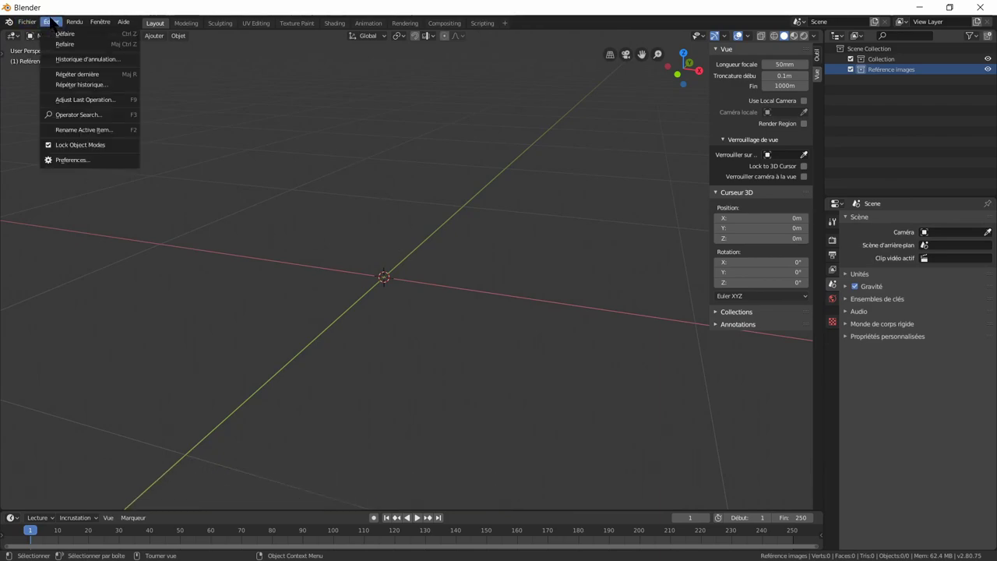
left_click(74, 159)
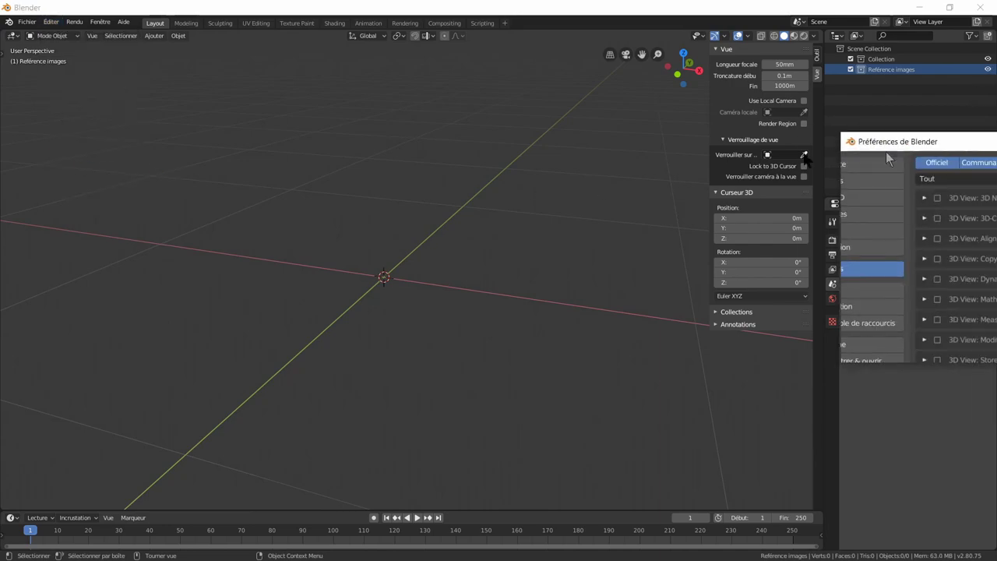
left_click_drag(885, 141, 350, 87)
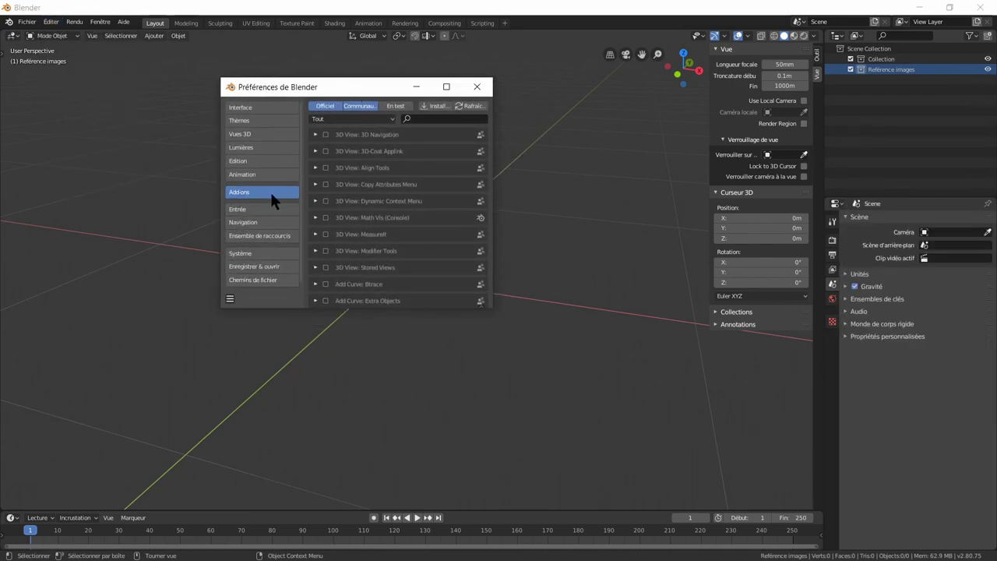
left_click(431, 115)
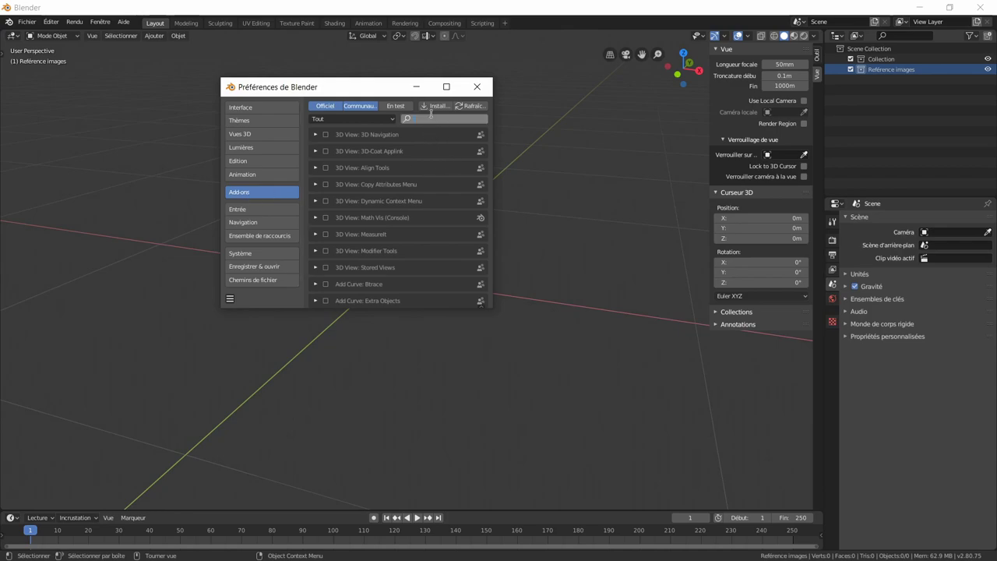
type("f")
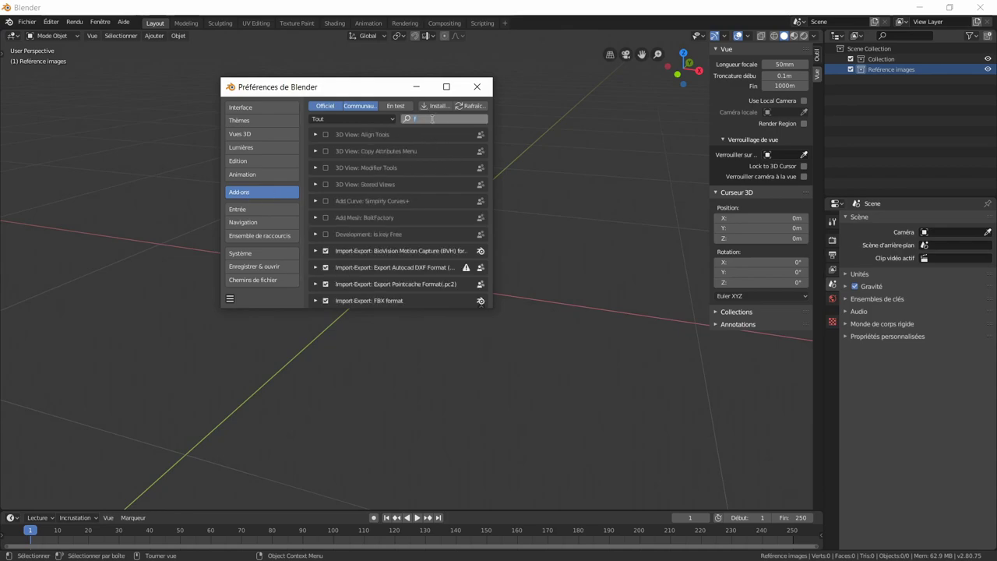
key("BackSpace")
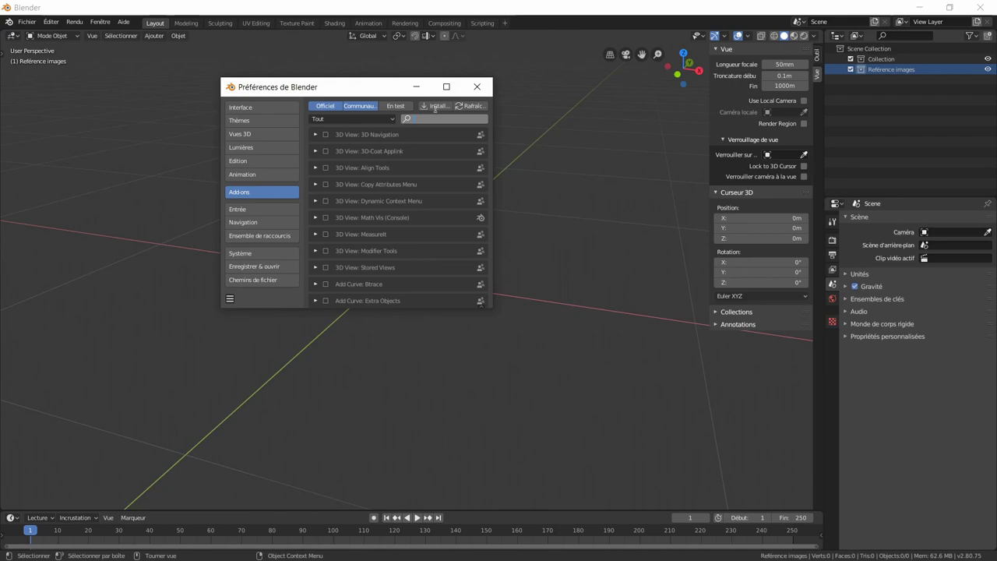
key("Return")
Cancel the file install, filter add-ons by 'fsp' and enable Import fSpy project.
left_click(438, 106)
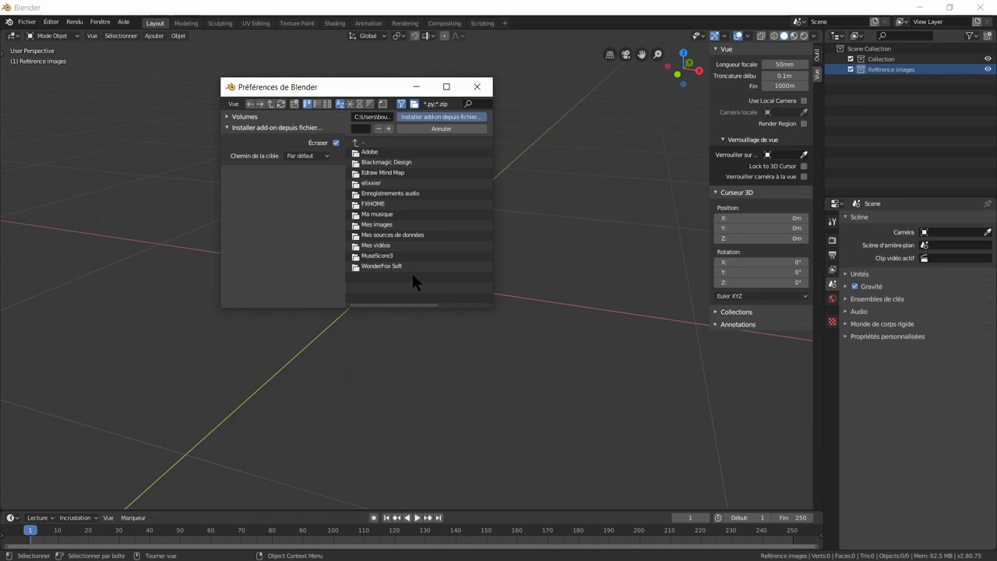
left_click(440, 129)
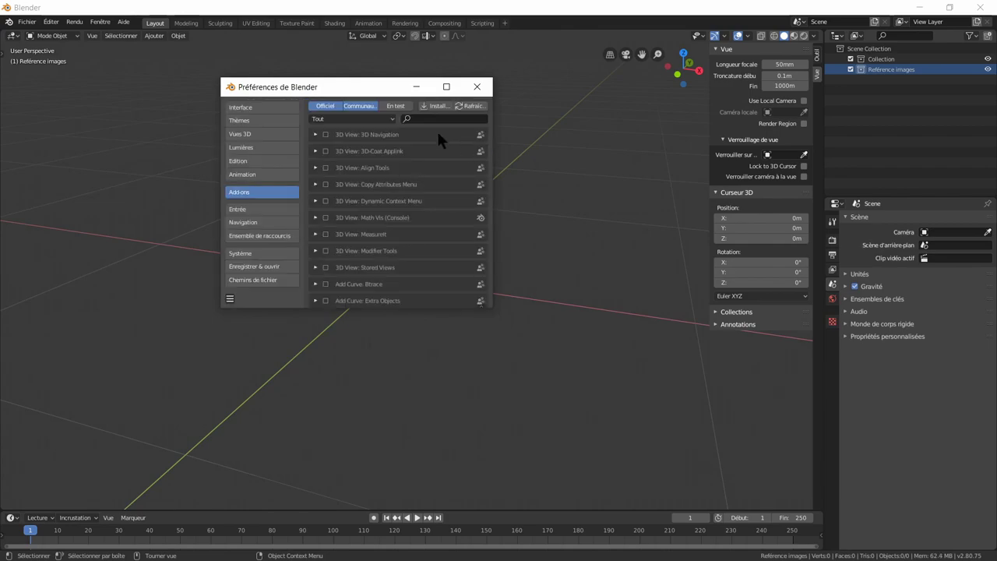
left_click(441, 118)
type("fsp")
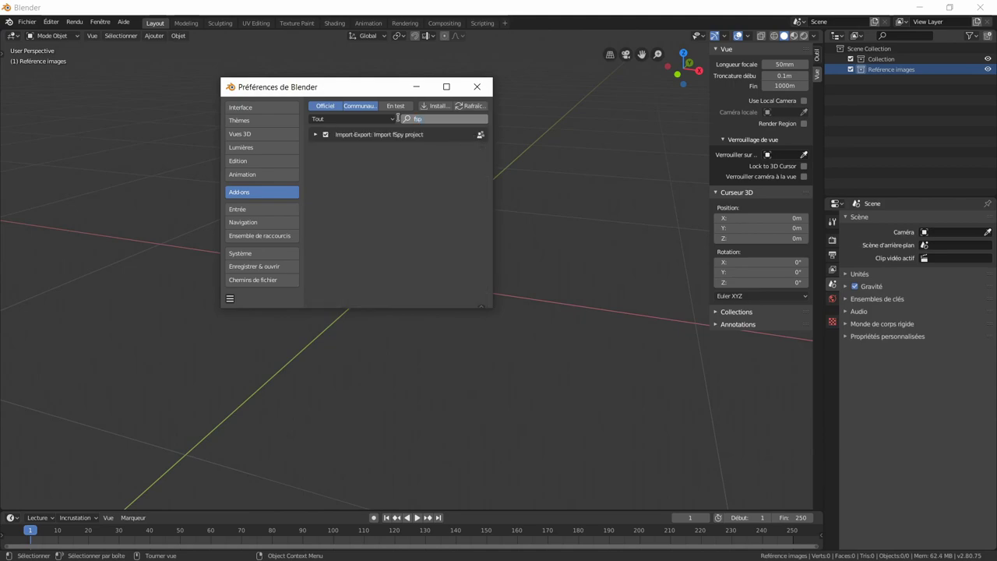
left_click(326, 135)
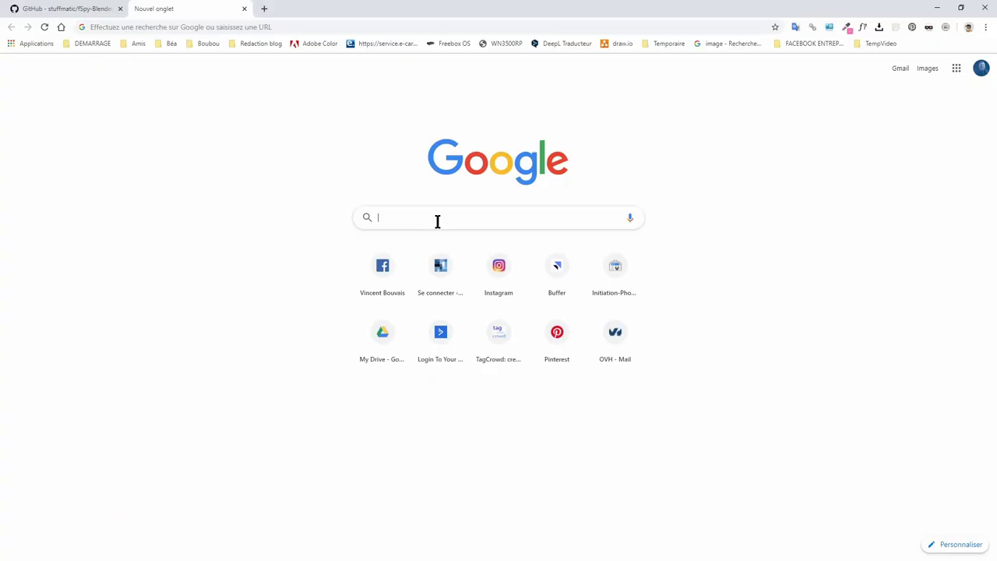
Find the Bordeaux Chartrons hotel room photo in 'appart' image results and open it full size.
type("appart")
key("Return")
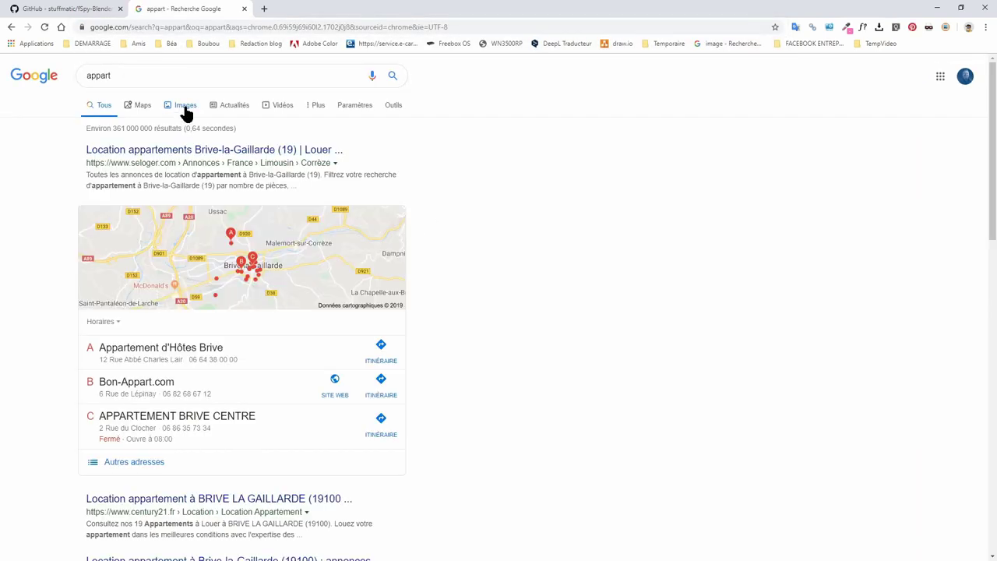
left_click(185, 105)
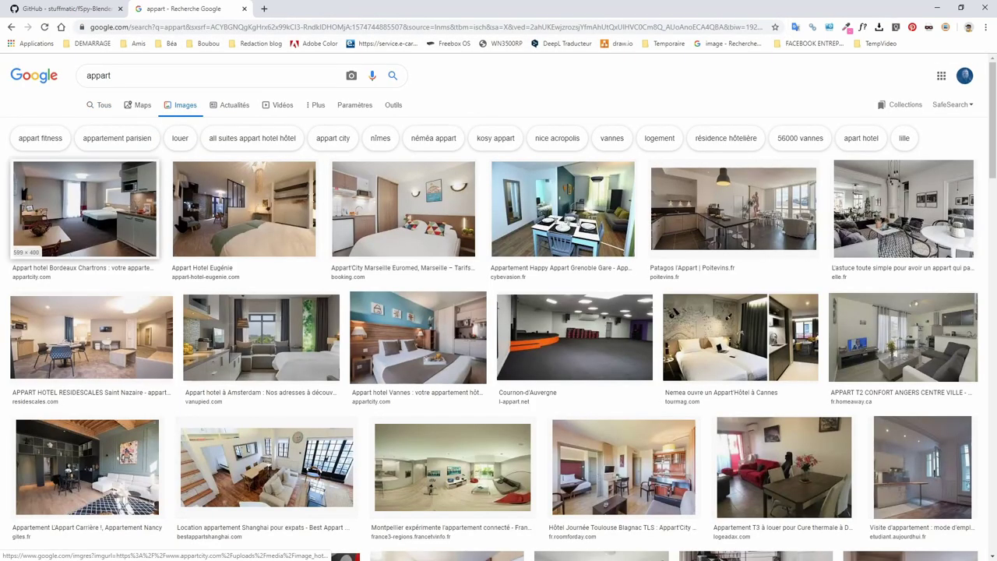
left_click(83, 222)
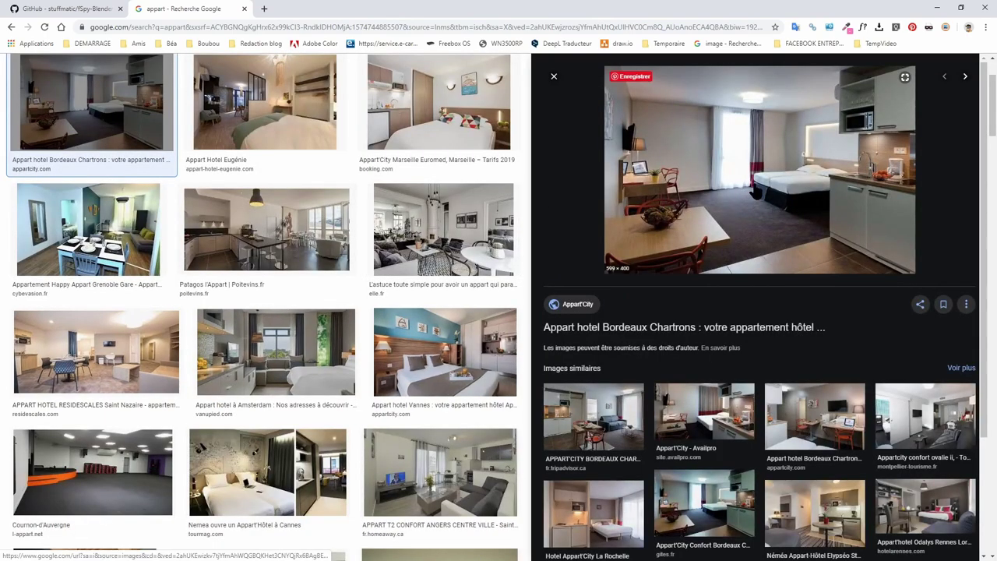
left_click(756, 193)
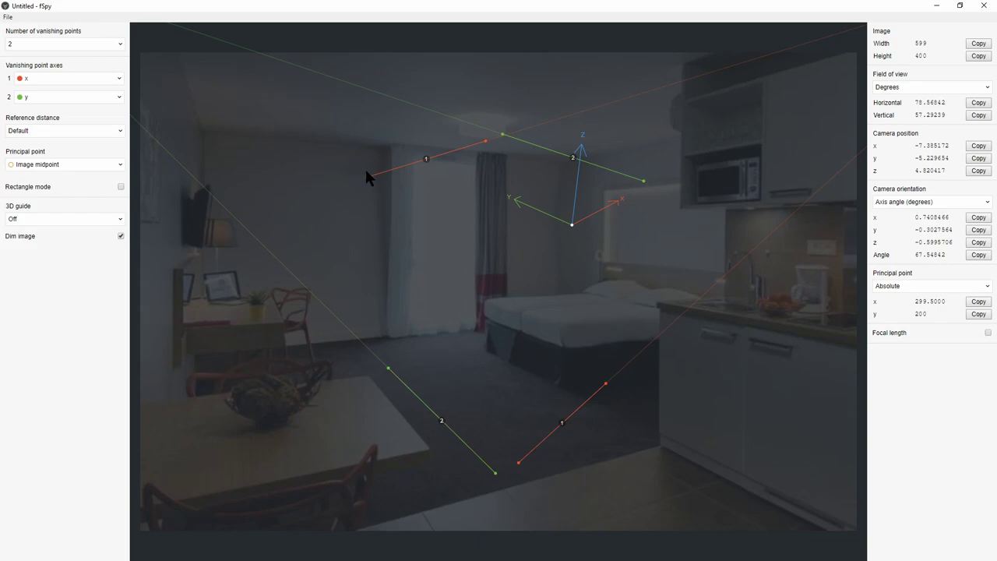
Lay both red x-axis lines along the kitchen floor edges.
mouse_move(367, 177)
left_mouse_down()
mouse_move(324, 341)
mouse_move(290, 350)
mouse_move(317, 353)
mouse_move(257, 354)
left_mouse_up()
mouse_move(485, 144)
left_mouse_down()
mouse_move(384, 341)
mouse_move(364, 332)
left_mouse_up()
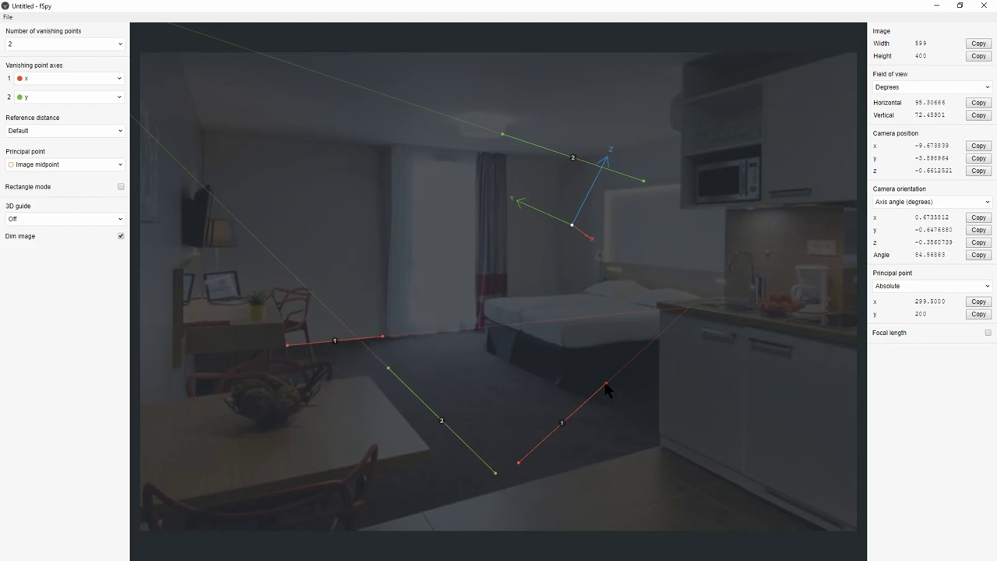
left_click_drag(606, 386, 657, 446)
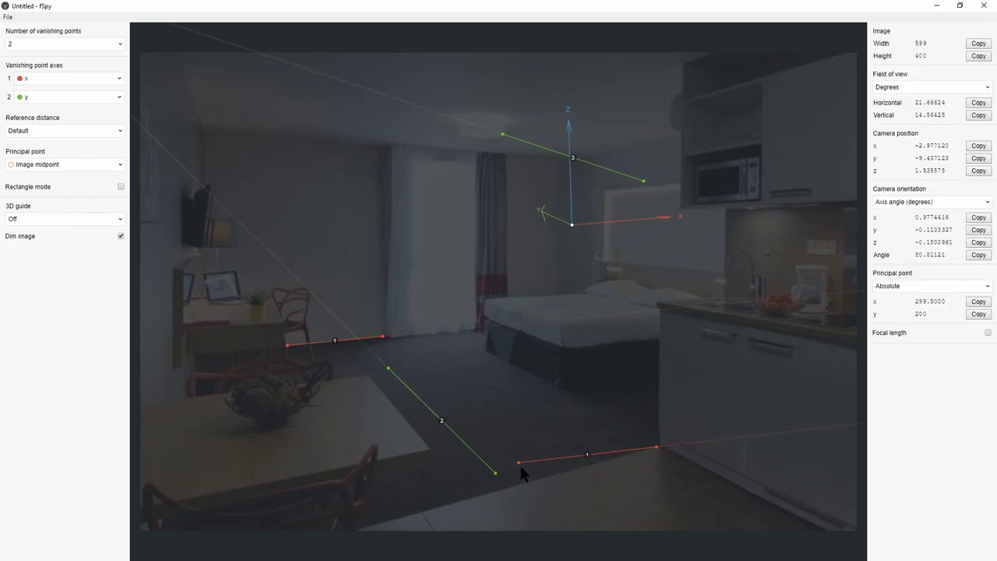
left_click_drag(519, 463, 366, 529)
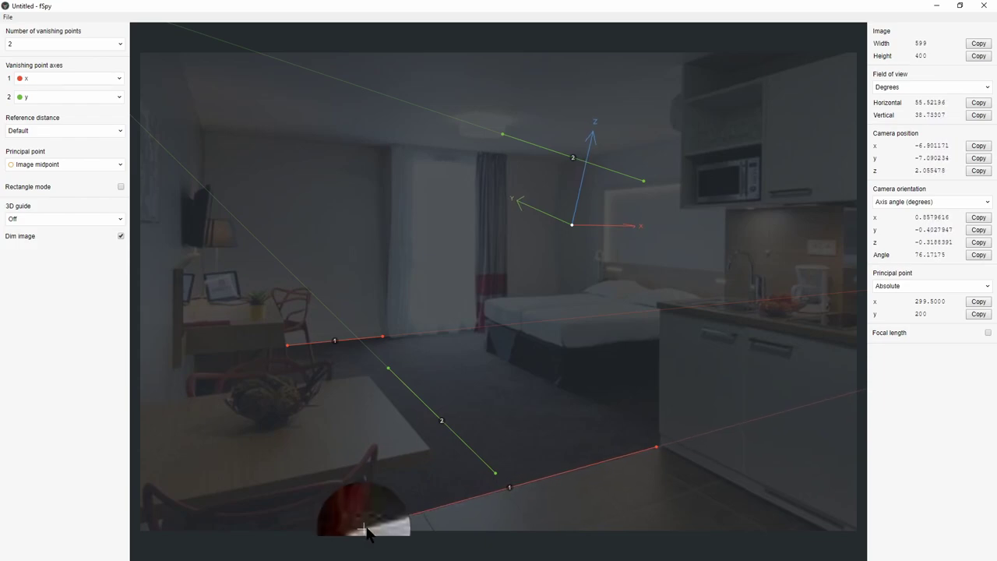
left_click_drag(364, 528, 363, 528)
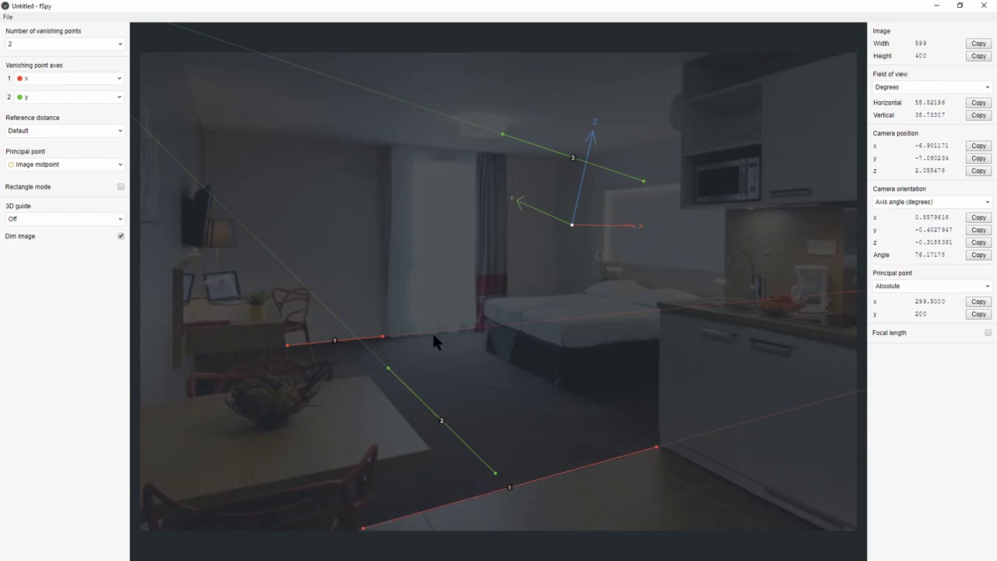
Lay the green y-axis lines along the cabinet top and the floor edge.
left_click_drag(503, 134, 682, 65)
left_click_drag(644, 181, 679, 206)
left_click_drag(494, 473, 824, 528)
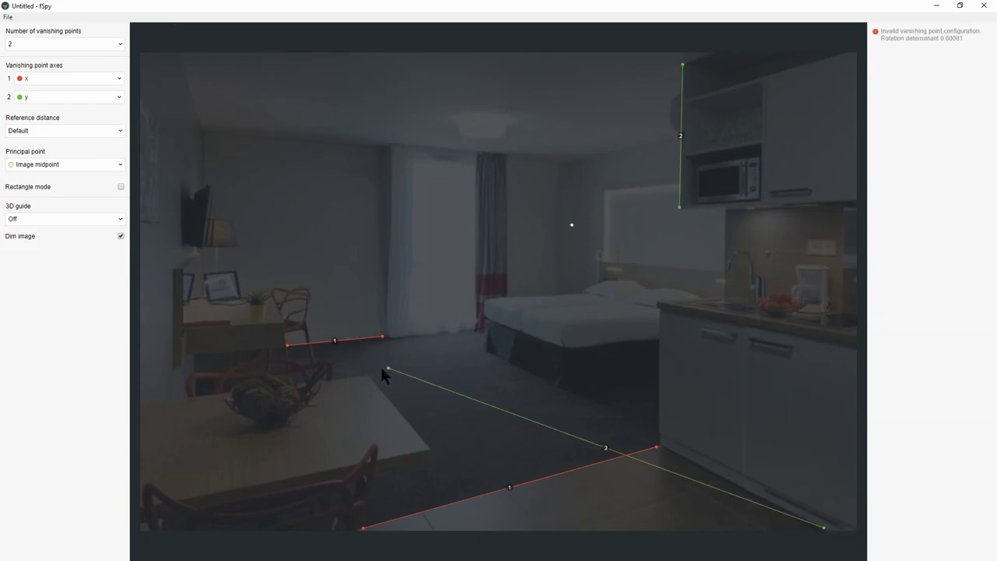
left_click_drag(388, 367, 659, 445)
left_click_drag(683, 65, 561, 162)
Fix the green cabinet-top line, put the origin at the floor corner, save as Exemple.fspy and quit.
left_click_drag(679, 207, 680, 136)
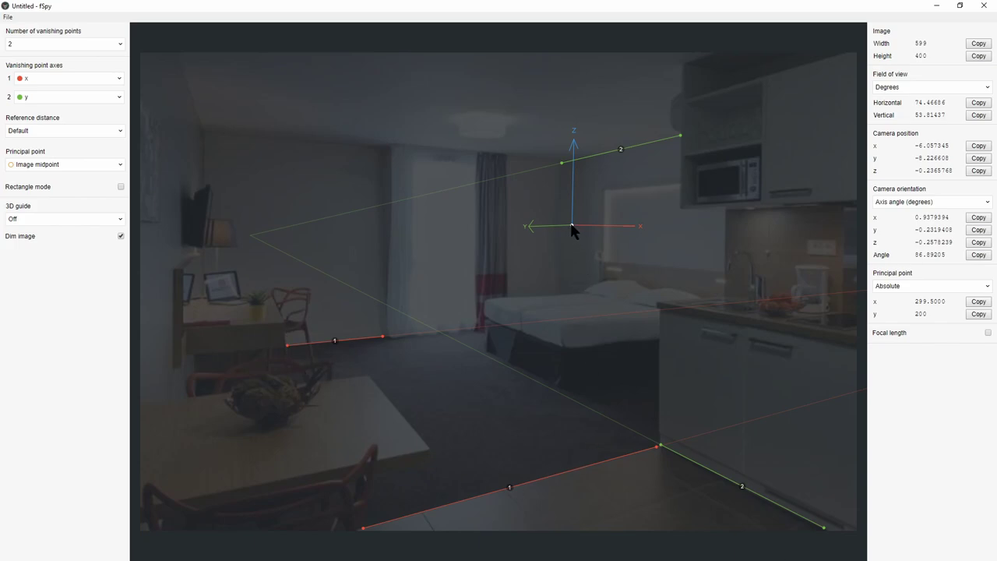
mouse_move(573, 226)
left_mouse_down()
mouse_move(456, 390)
mouse_move(468, 447)
mouse_move(563, 387)
mouse_move(618, 441)
mouse_move(658, 447)
mouse_move(427, 473)
mouse_move(385, 421)
mouse_move(385, 336)
mouse_move(488, 347)
mouse_move(485, 357)
mouse_move(561, 387)
mouse_move(536, 390)
mouse_move(481, 354)
mouse_move(561, 388)
mouse_move(488, 437)
mouse_move(572, 466)
mouse_move(581, 489)
left_mouse_up()
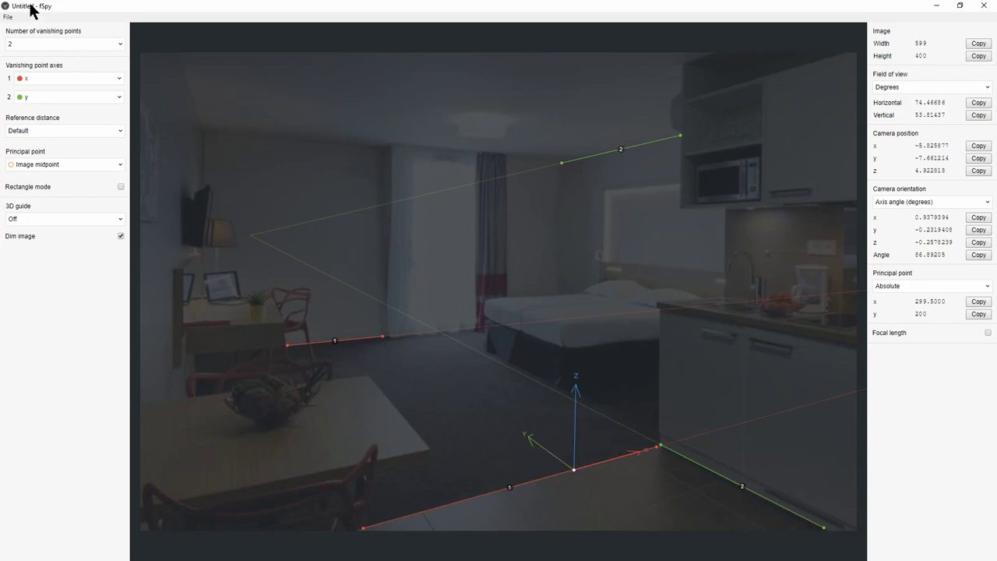
left_click(7, 16)
left_click(31, 90)
type("example")
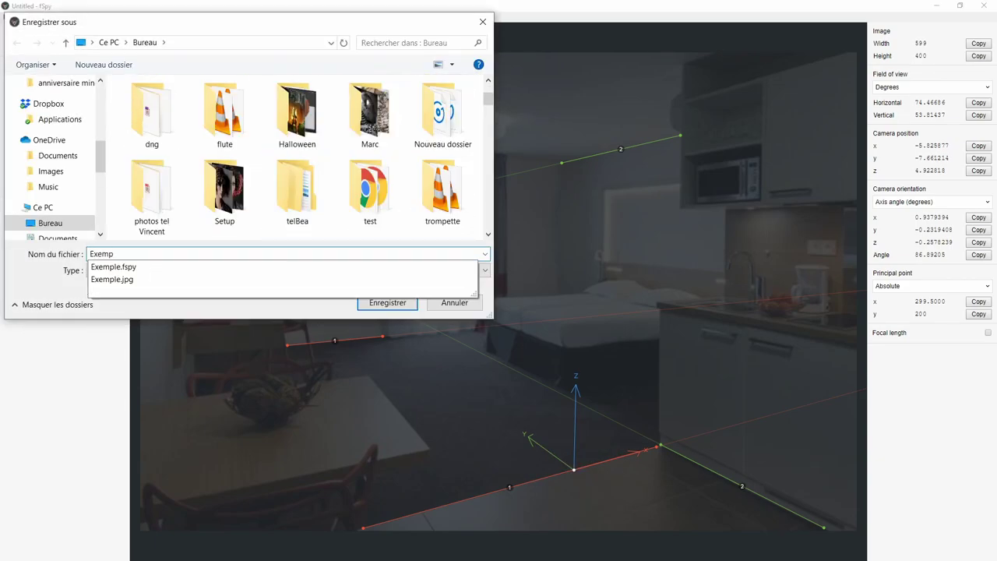
left_click(379, 300)
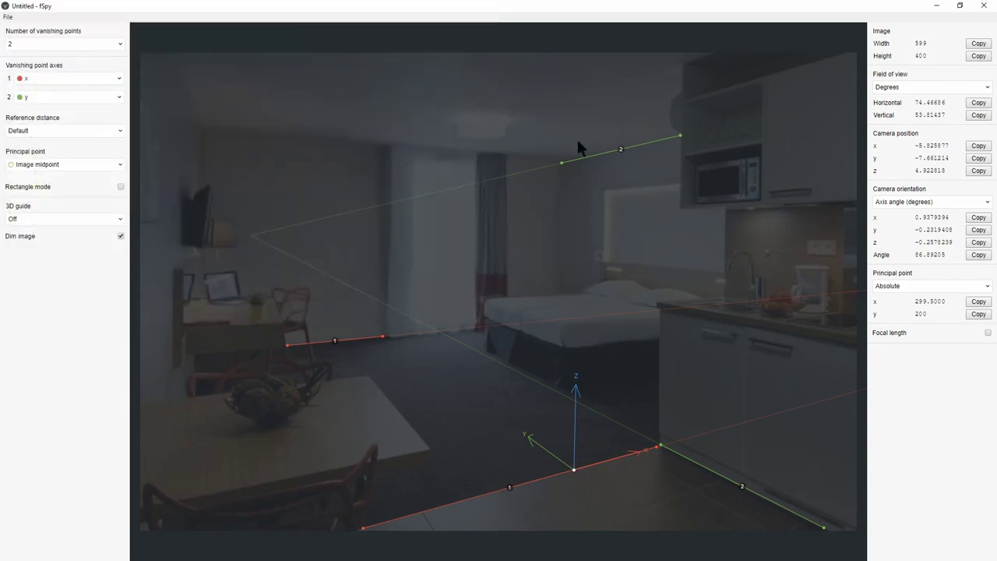
left_click(983, 6)
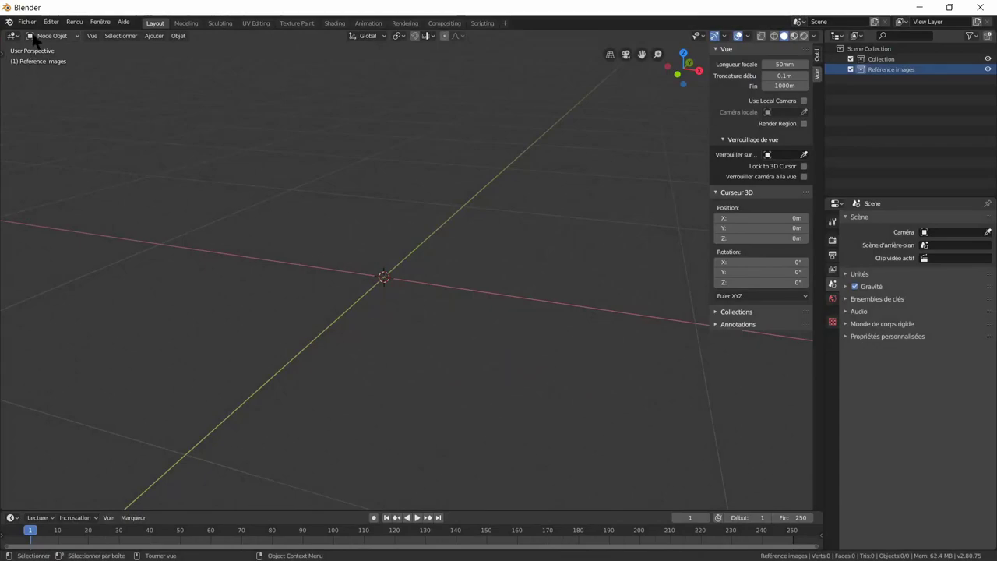
Import Exemple.fspy through Fichier > Importer > fSpy to bring in the matched camera.
left_click(27, 22)
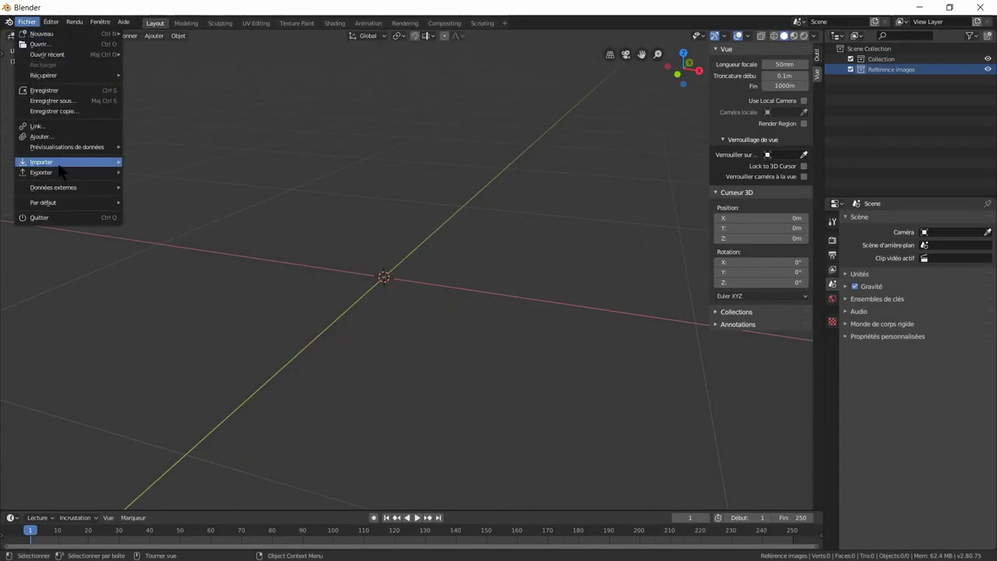
mouse_move(41, 163)
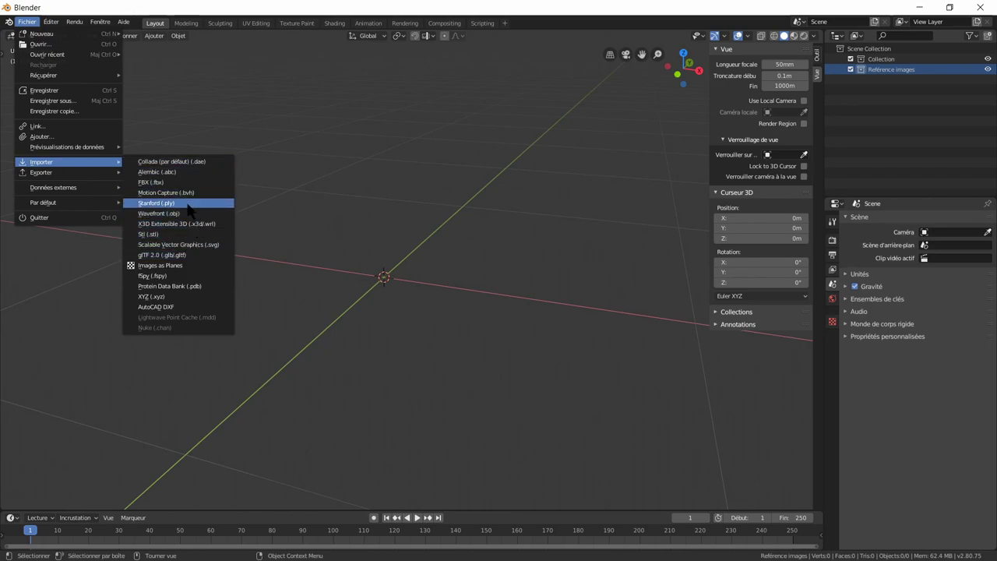
left_click(162, 283)
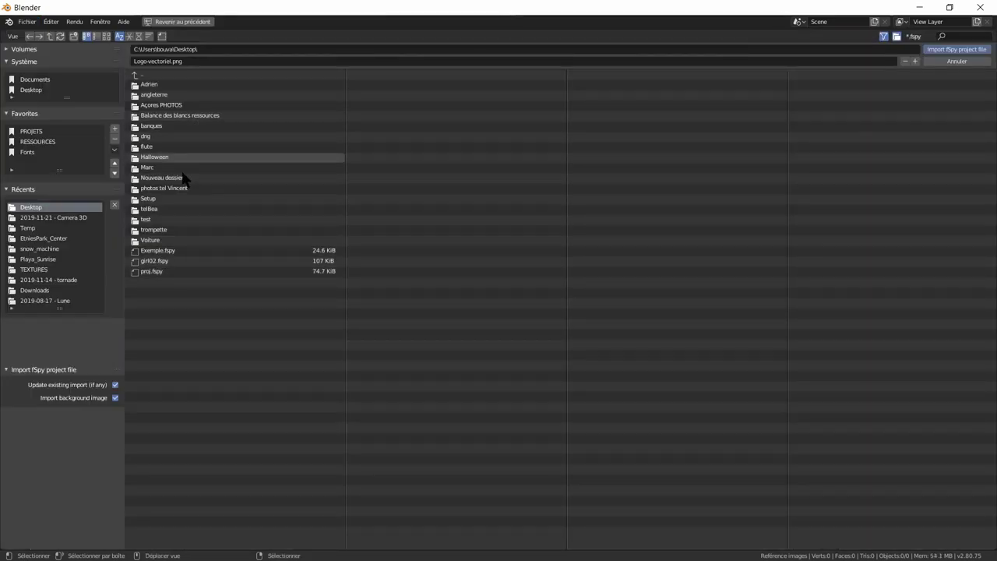
double_click(163, 251)
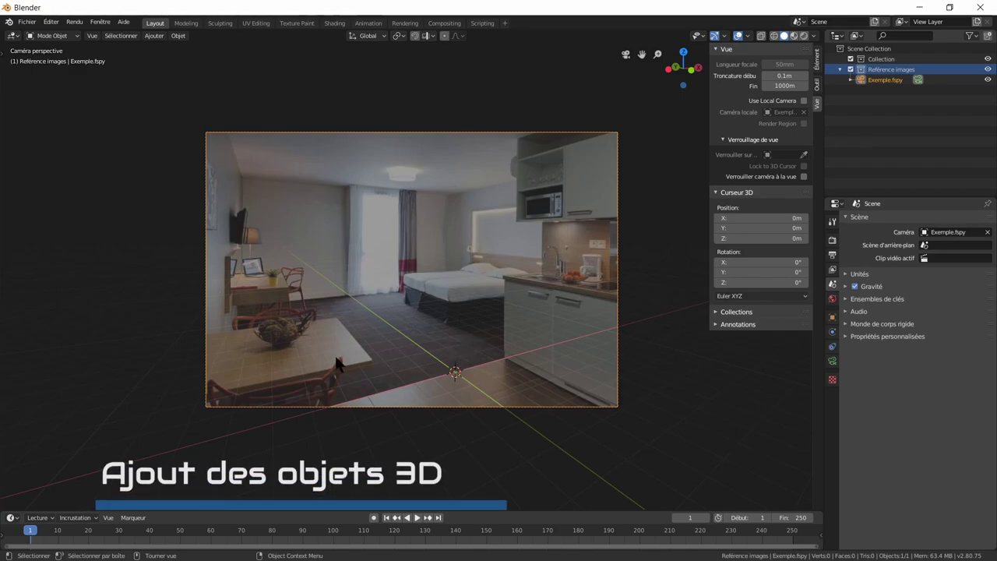
Switch the render engine to Cycles and the device to Calculs GPU.
left_click(832, 222)
left_click(832, 240)
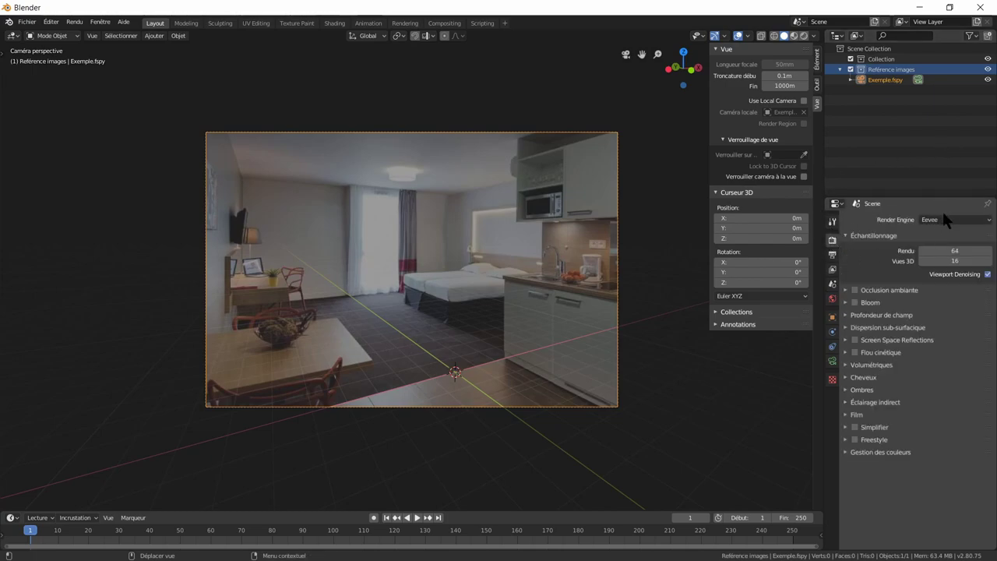
left_click(944, 220)
left_click(939, 254)
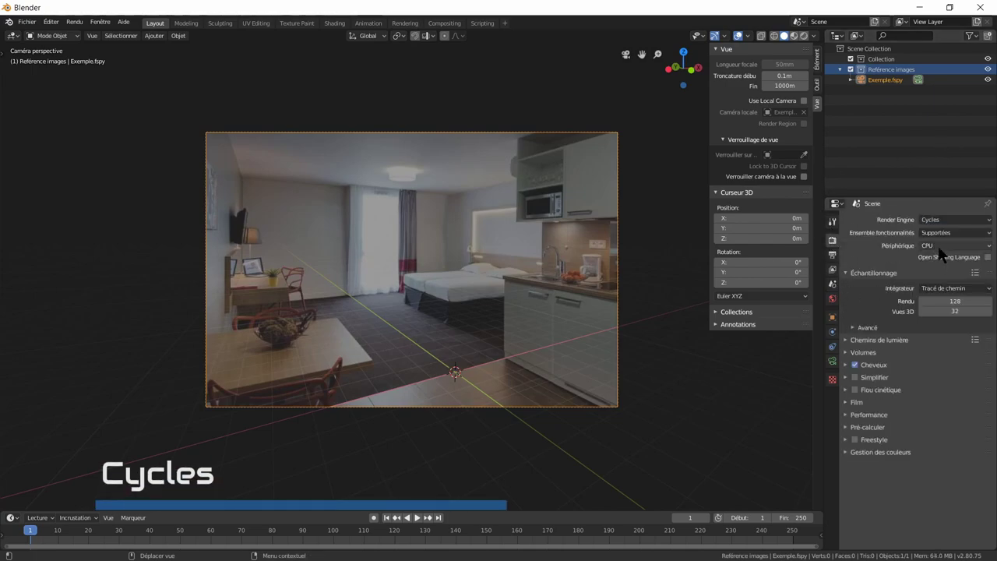
left_click(946, 245)
left_click(938, 269)
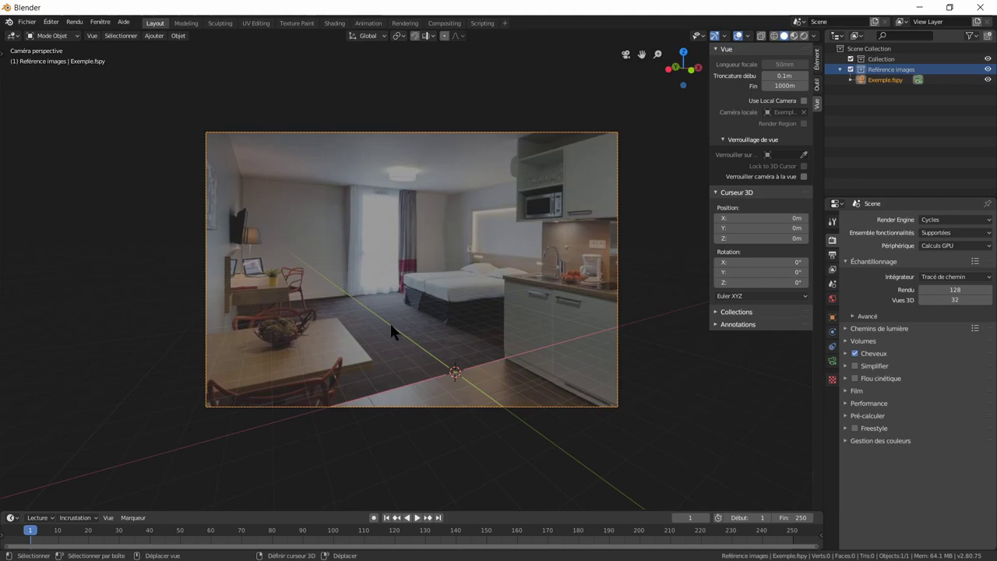
key("shift+a")
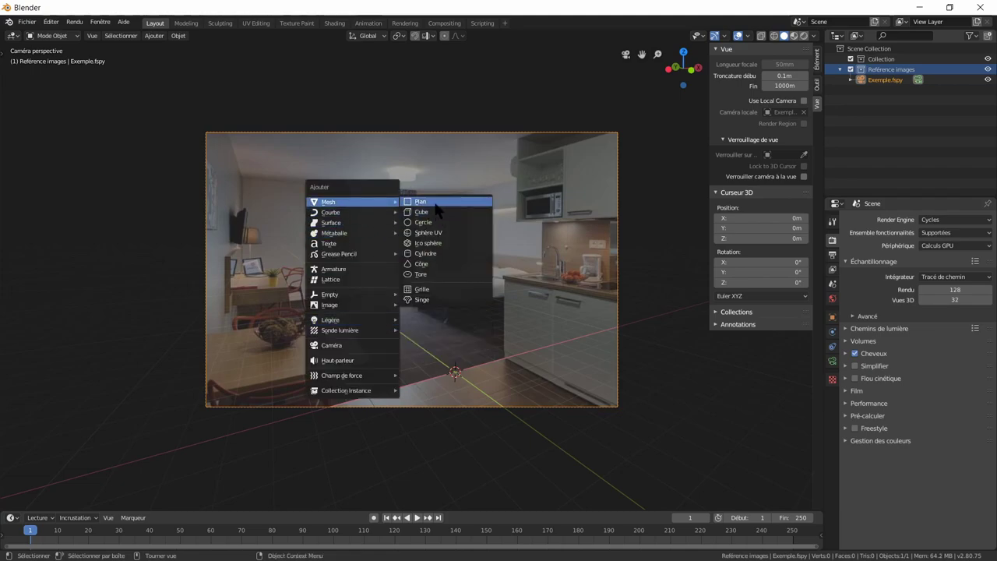
Add a plane, scale it by 10, and slide it back along Y over the floor.
left_click(421, 201)
type("s")
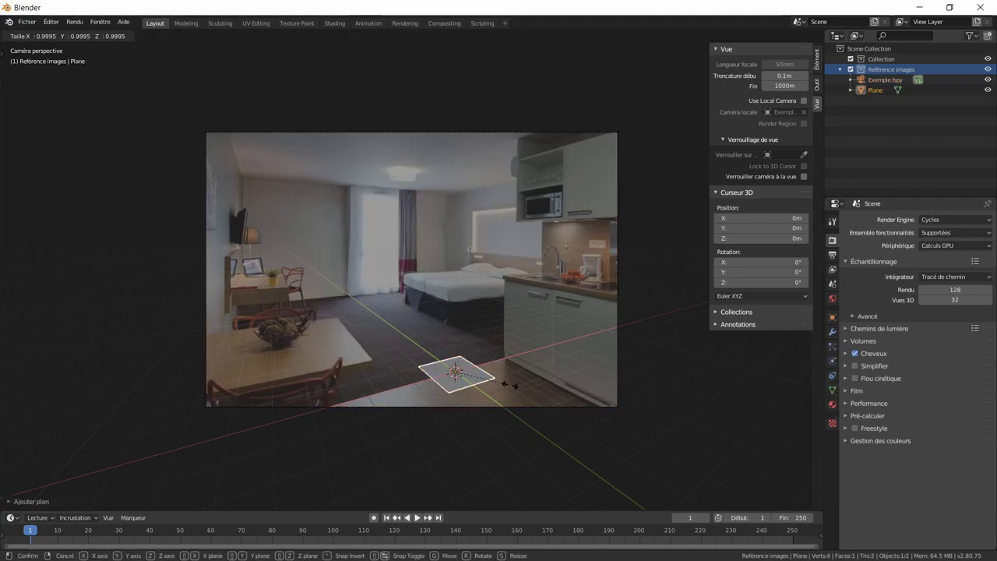
type("10")
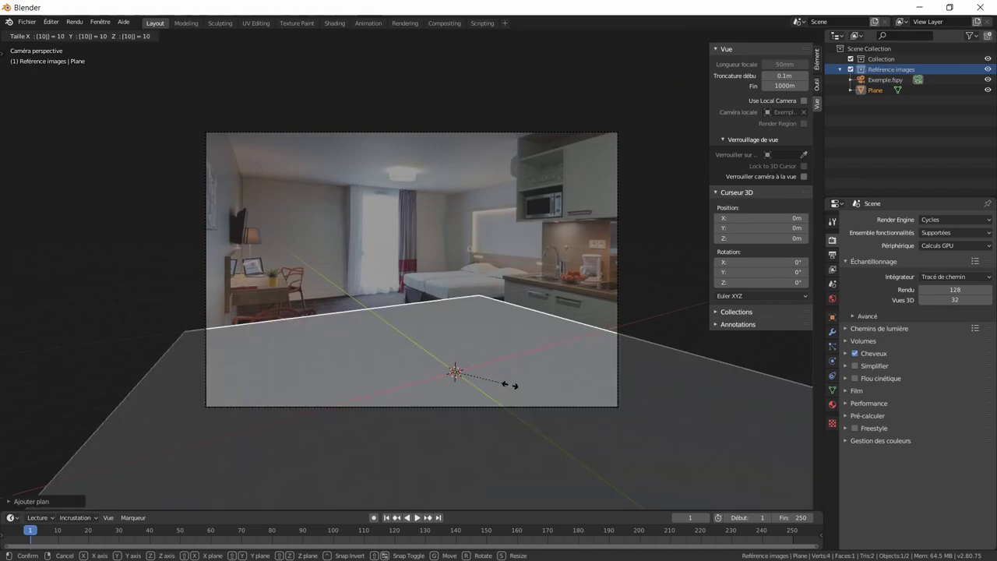
key("Return")
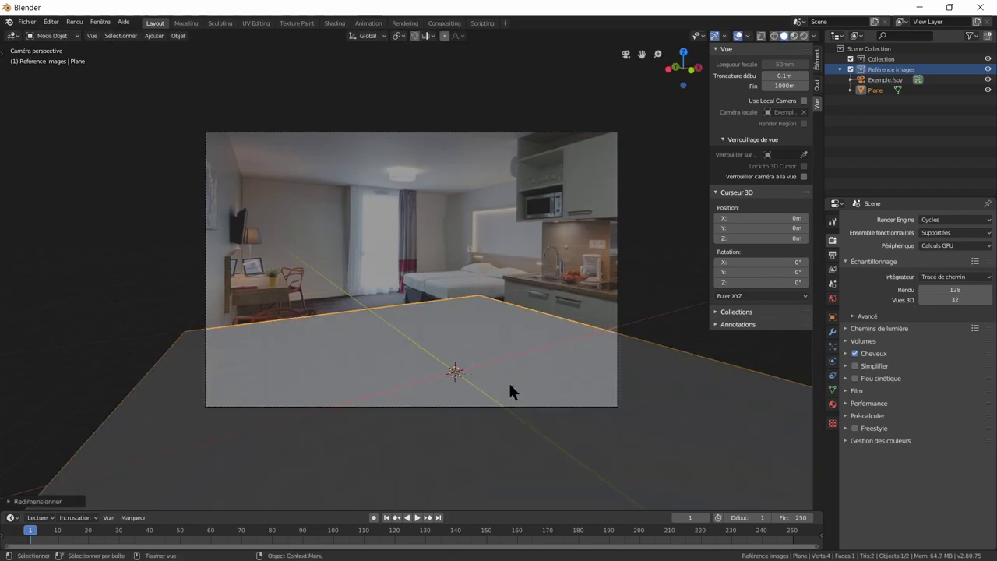
key("g")
key("y")
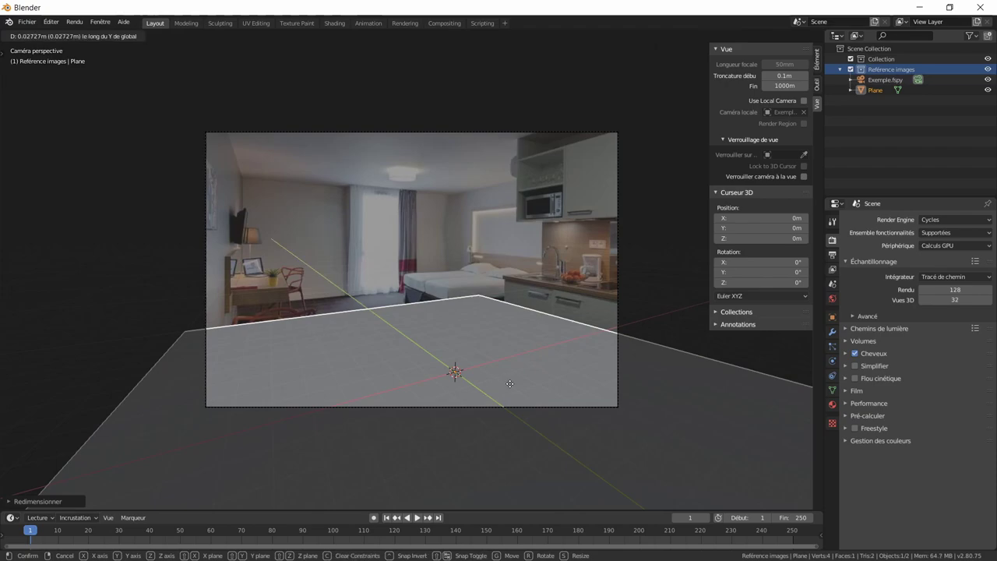
left_click(472, 318)
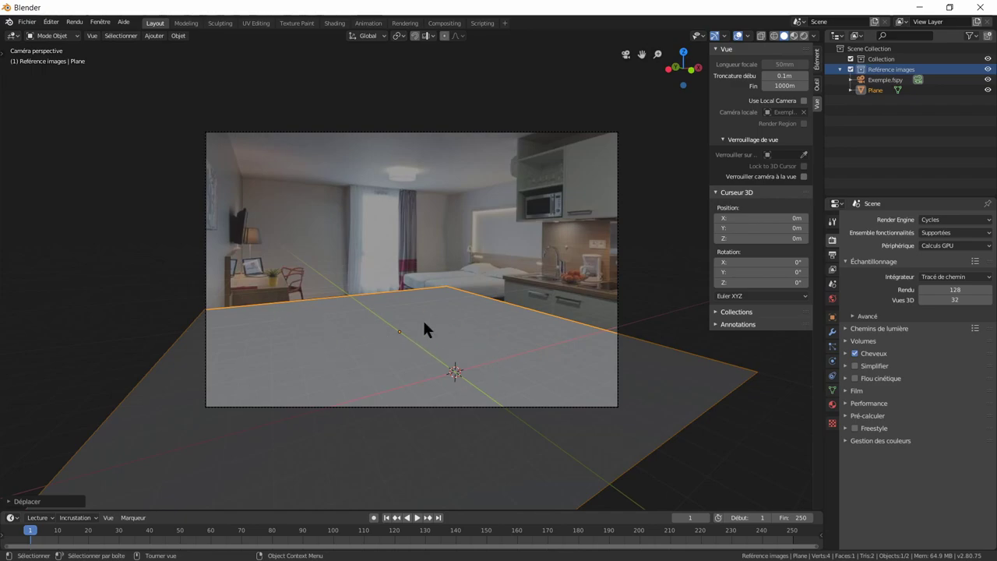
Tick Attrapeur d'ombre in the plane's Object properties Visibilité panel.
left_click(831, 318)
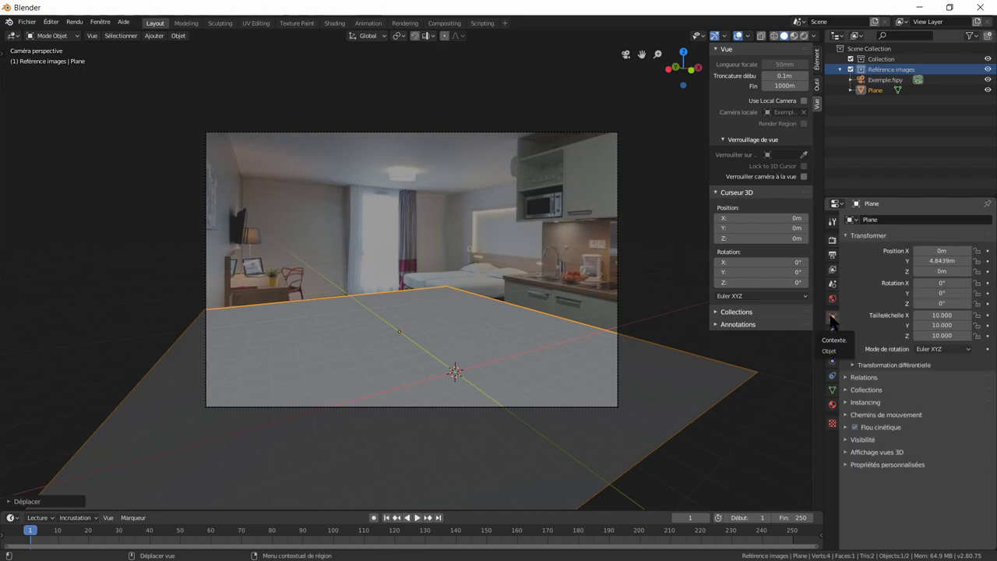
left_click(847, 441)
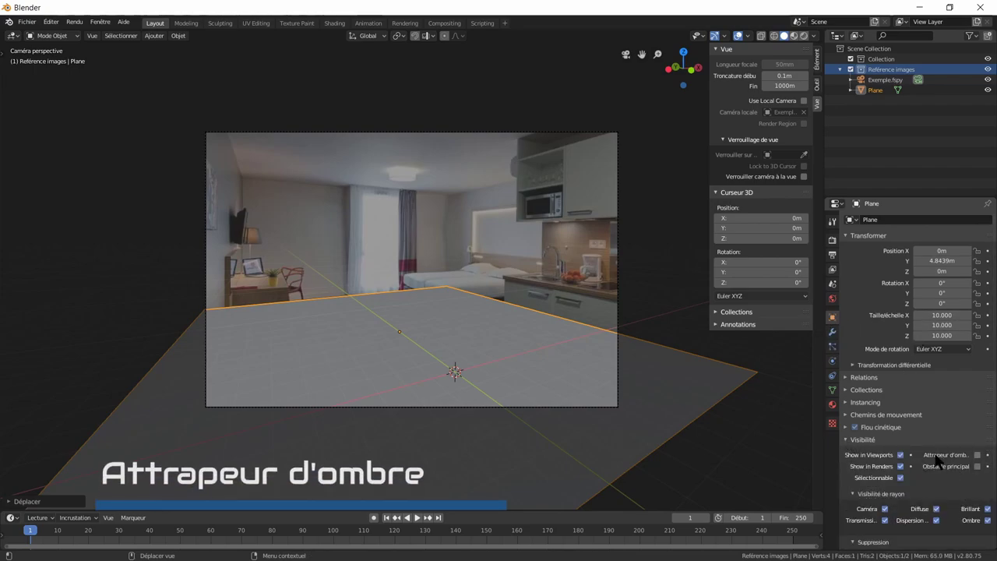
left_click(976, 455)
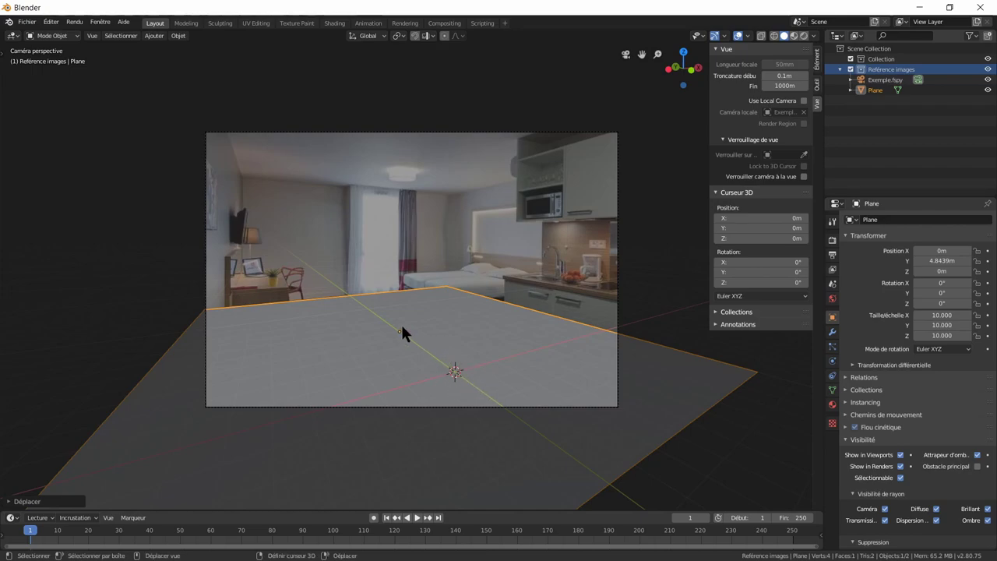
Add a Suzanne monkey head with level-3 subdivision and smooth shading.
key("shift+a")
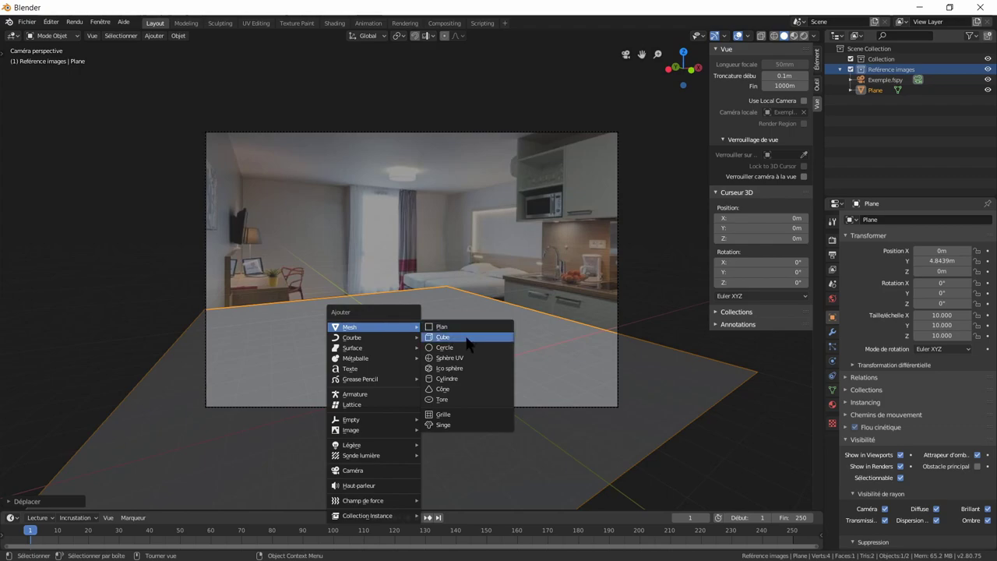
left_click(456, 424)
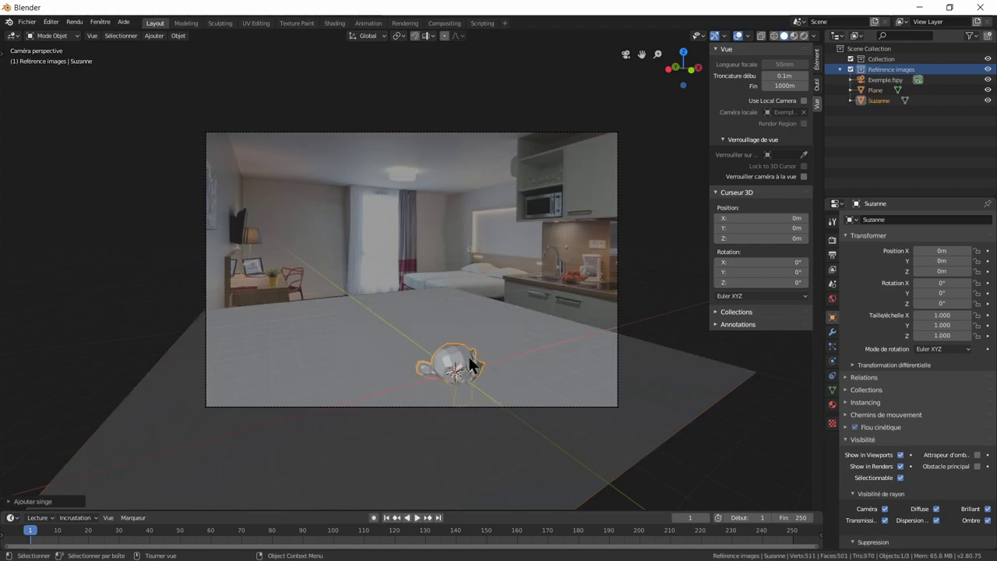
key("ctrl+3")
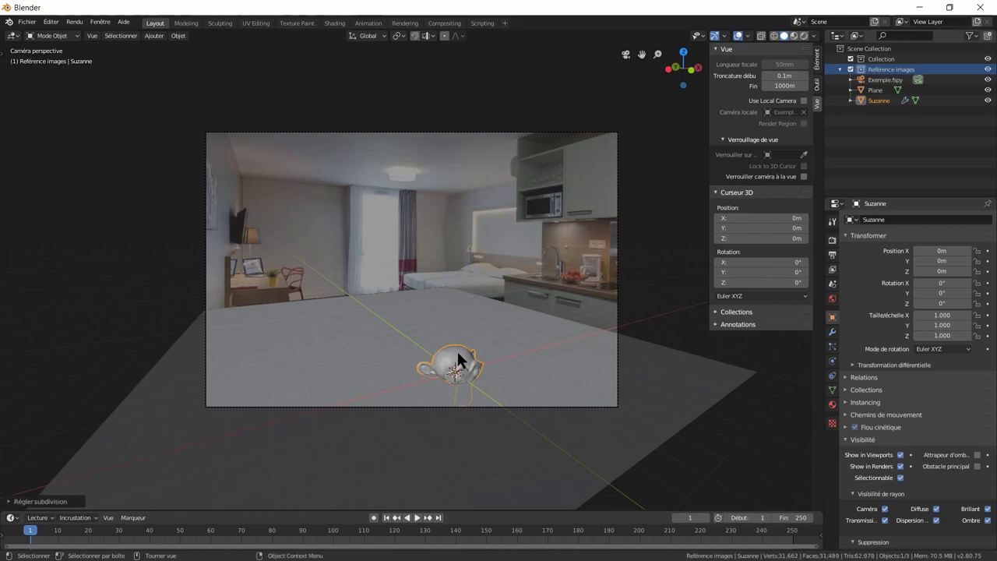
right_click(457, 349)
left_click(459, 356)
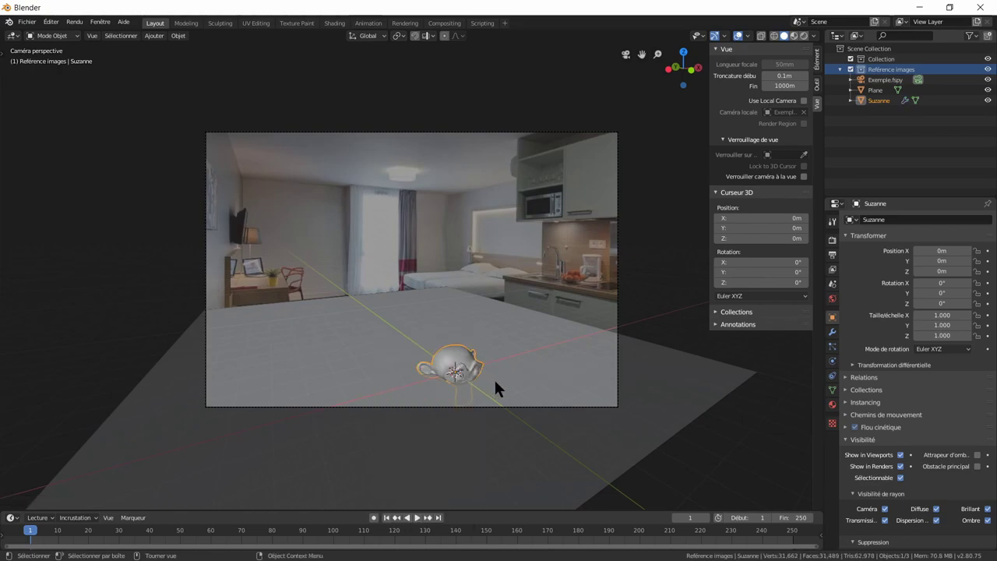
Frame Suzanne from the side and tilt her about −36° on X.
key("KP_Decimal")
key("KP_1")
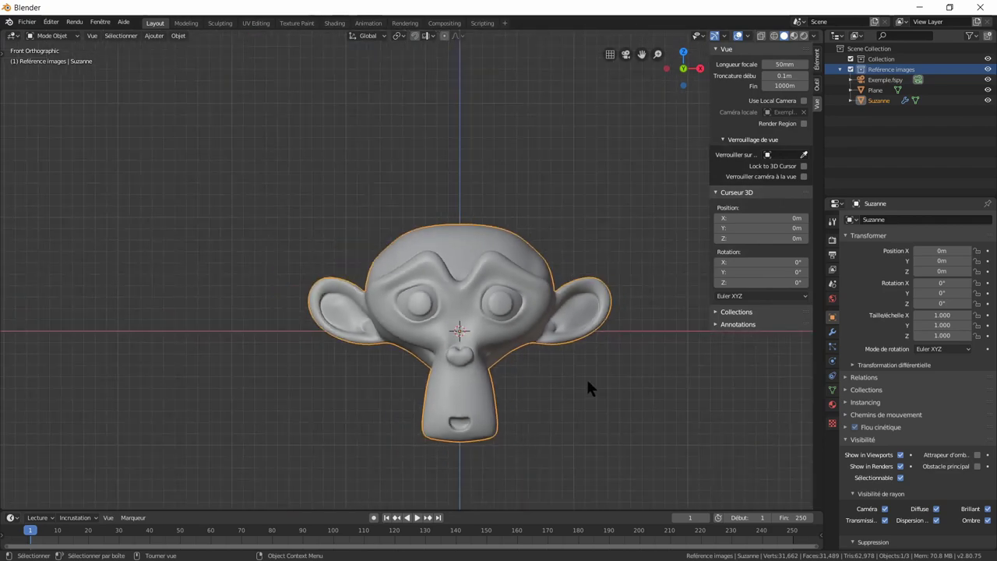
key("KP_3")
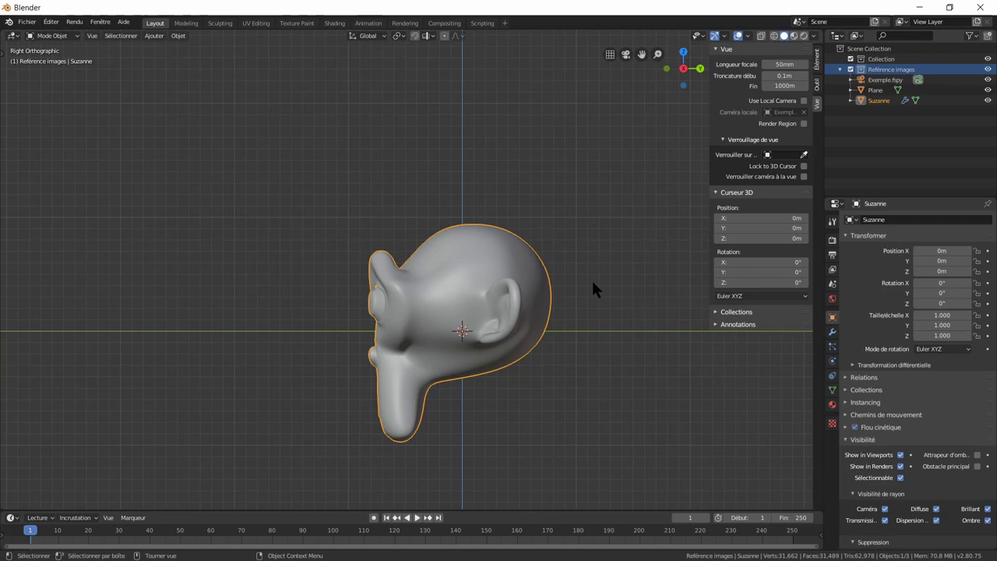
key("r")
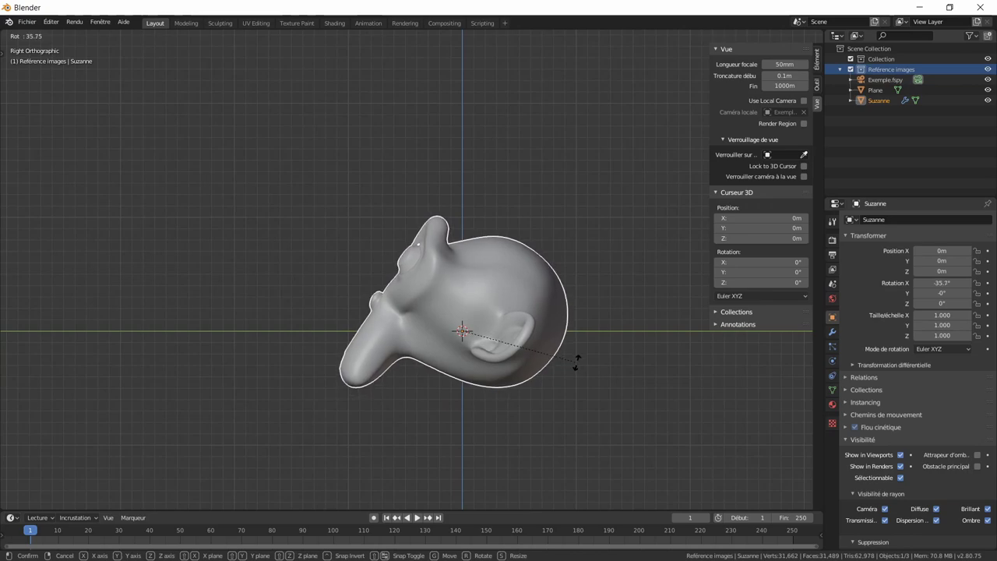
left_click(575, 359)
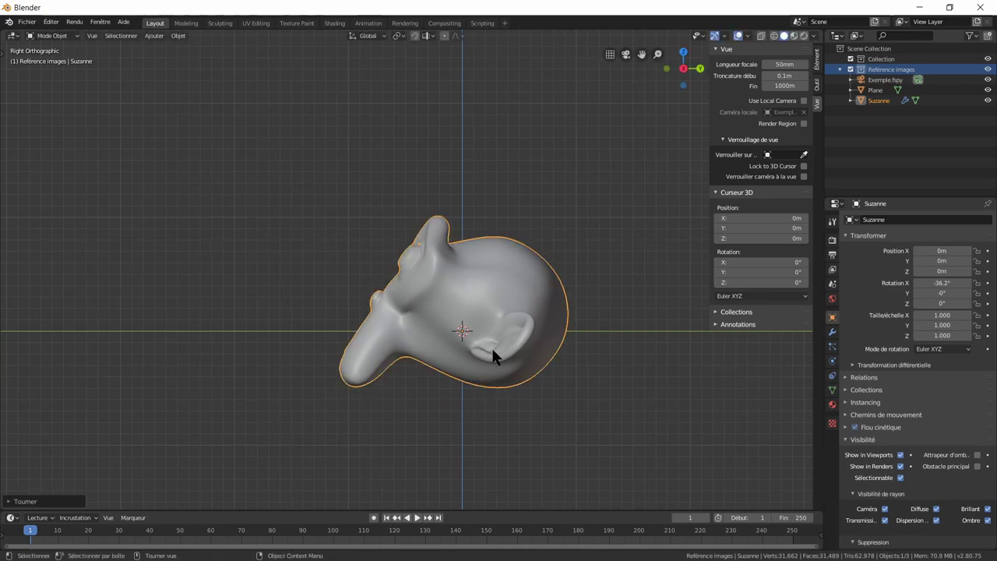
Raise Suzanne to Z 0.497 m and view her through the matched camera.
key("g")
key("z")
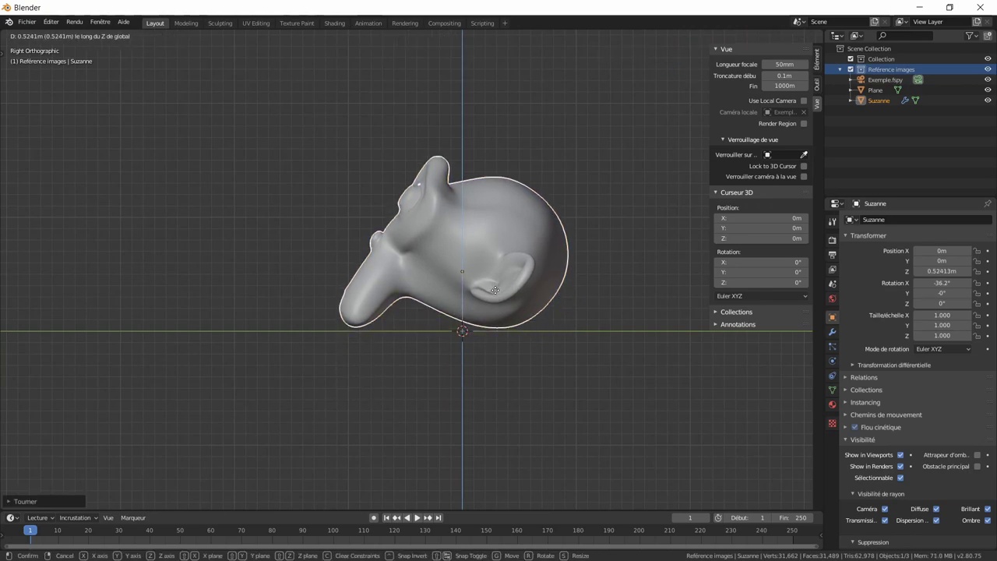
left_click(495, 295)
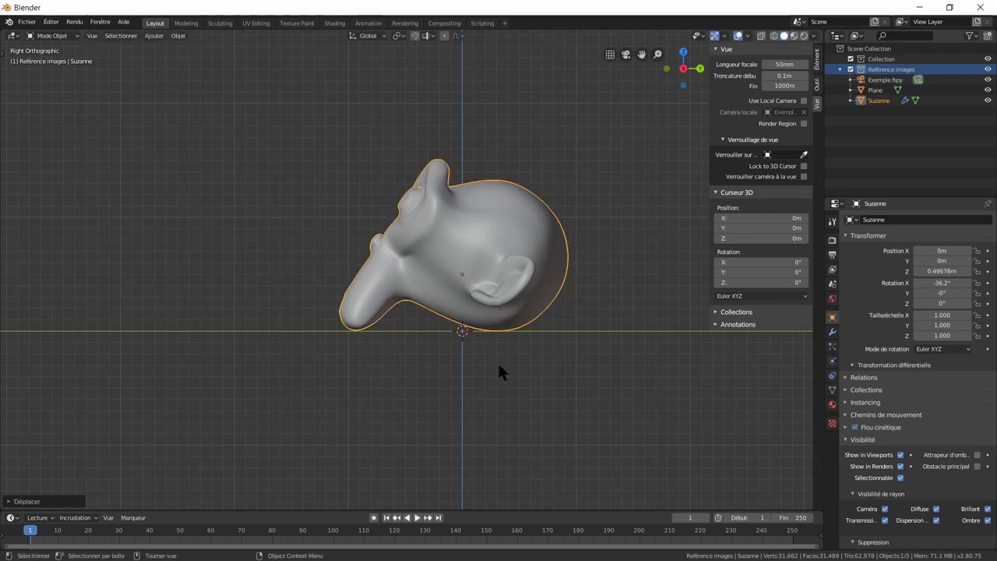
key("KP_0")
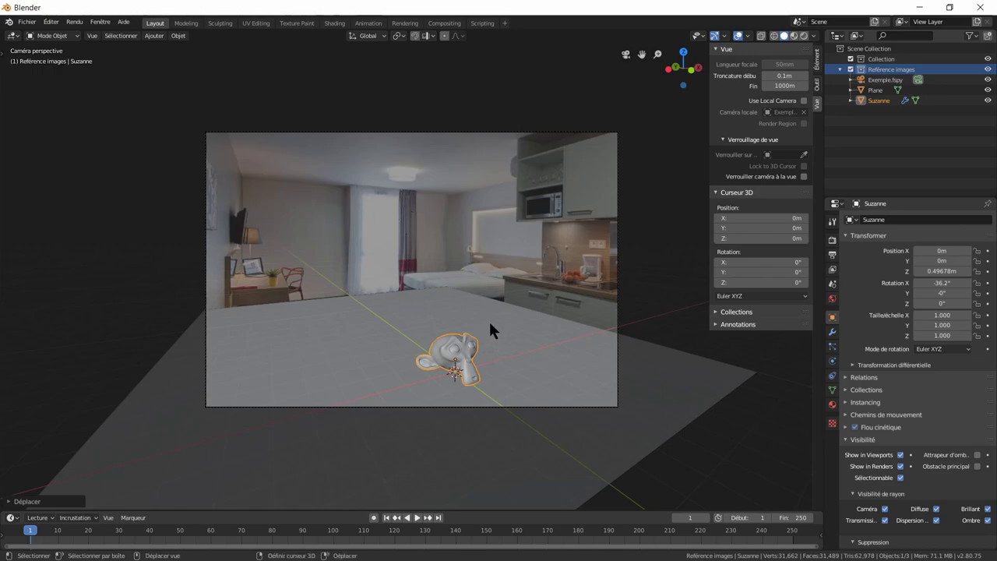
Add an area light rotated −90° on X.
key("shift+a")
mouse_move(458, 434)
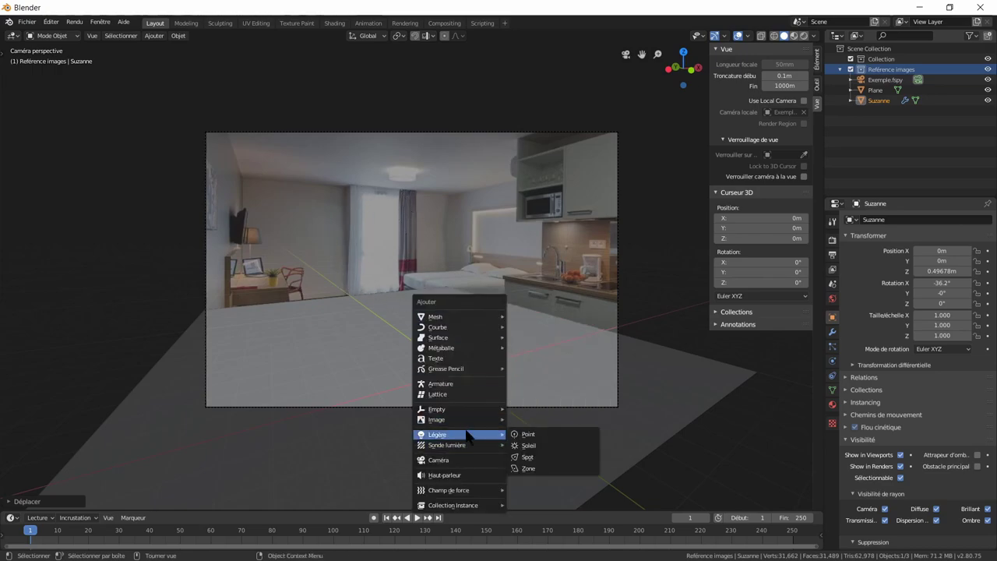
left_click(530, 468)
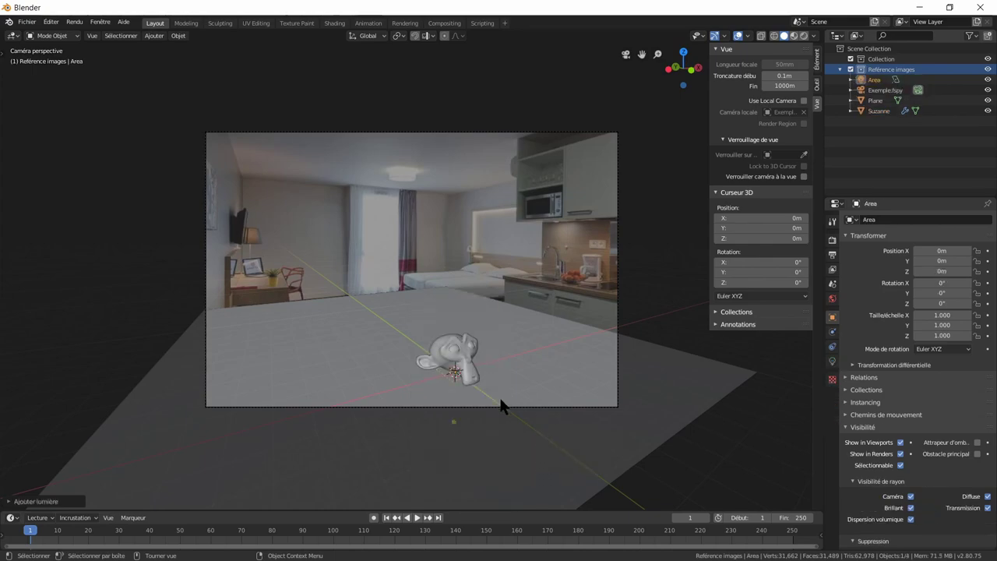
type("r")
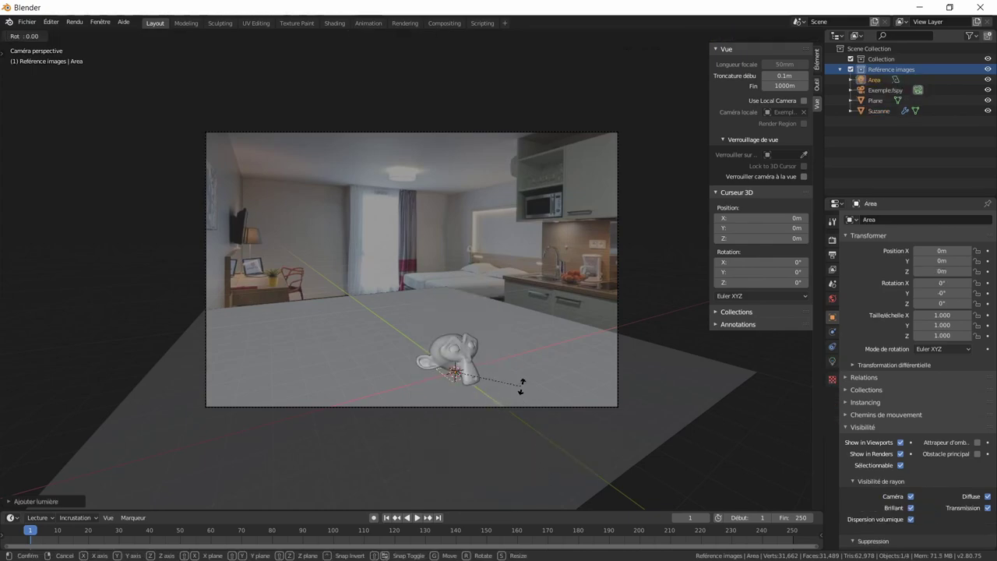
type("x")
type("-90")
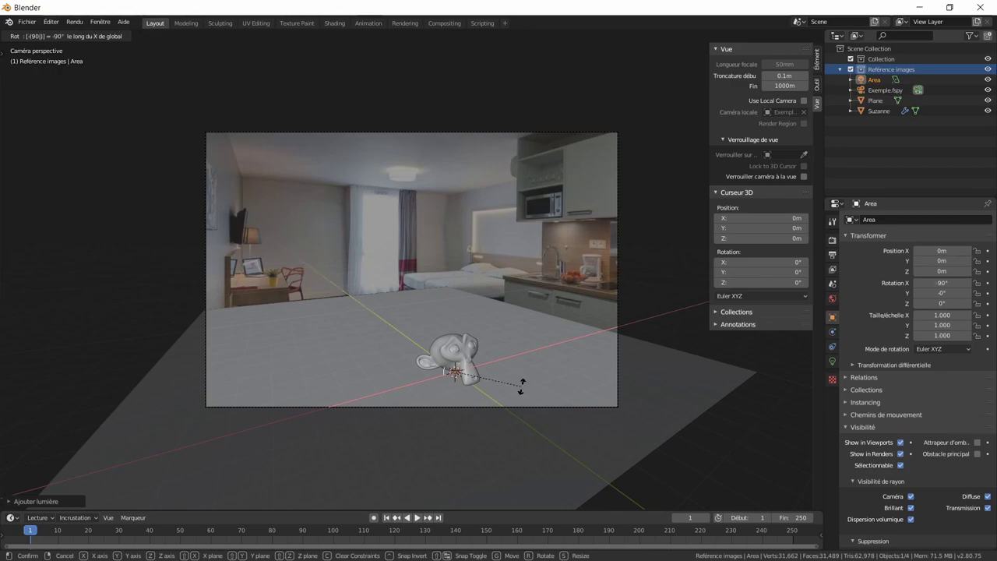
key("Return")
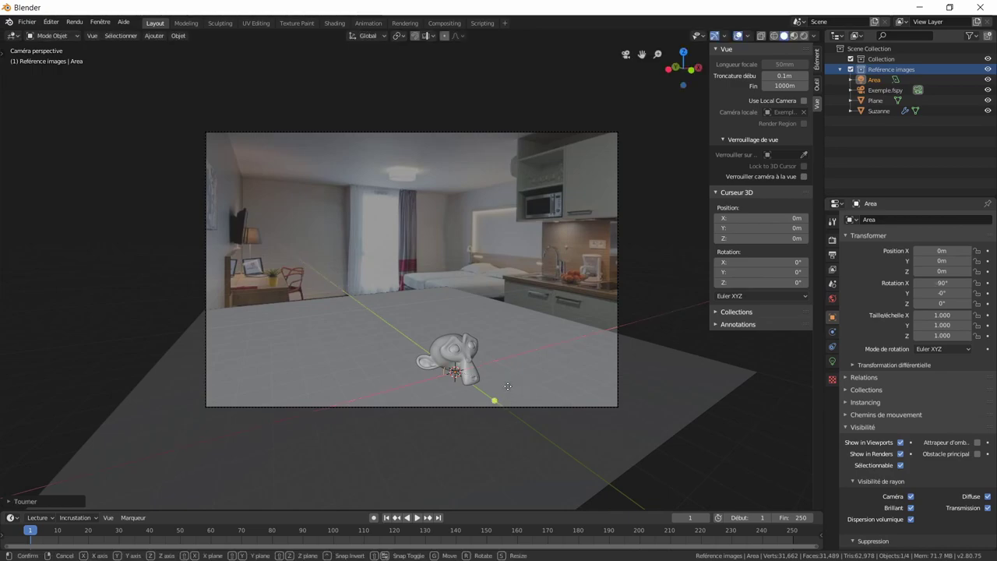
Place the area light at Y 15.052, X 3.358 and Z 4.6306 m.
key("g")
key("y")
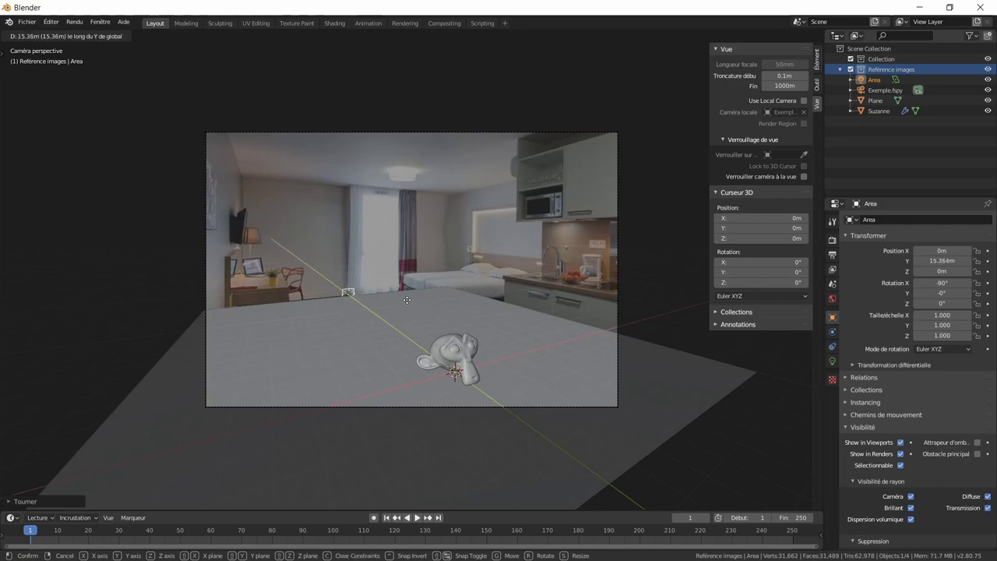
left_click(394, 302)
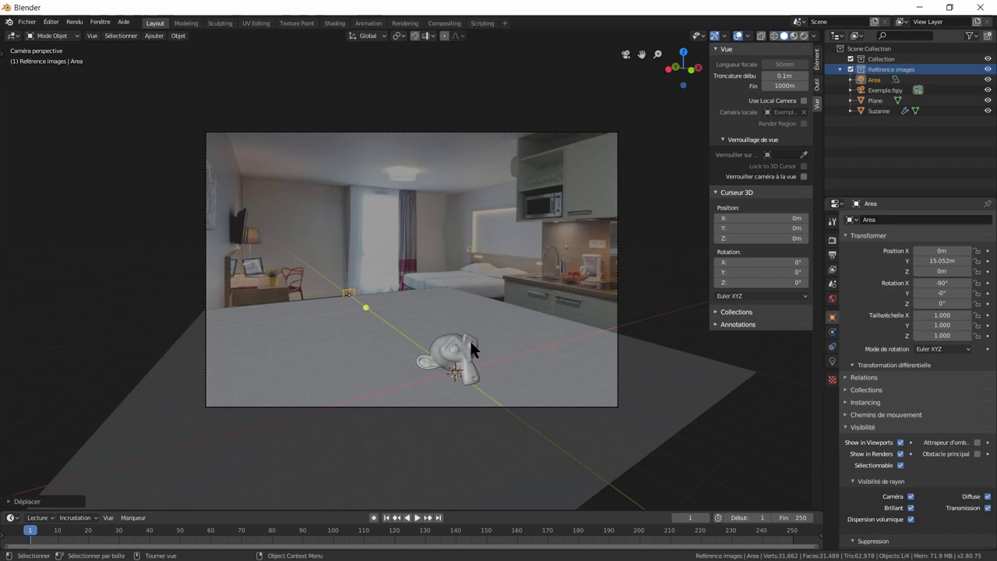
key("g")
key("x")
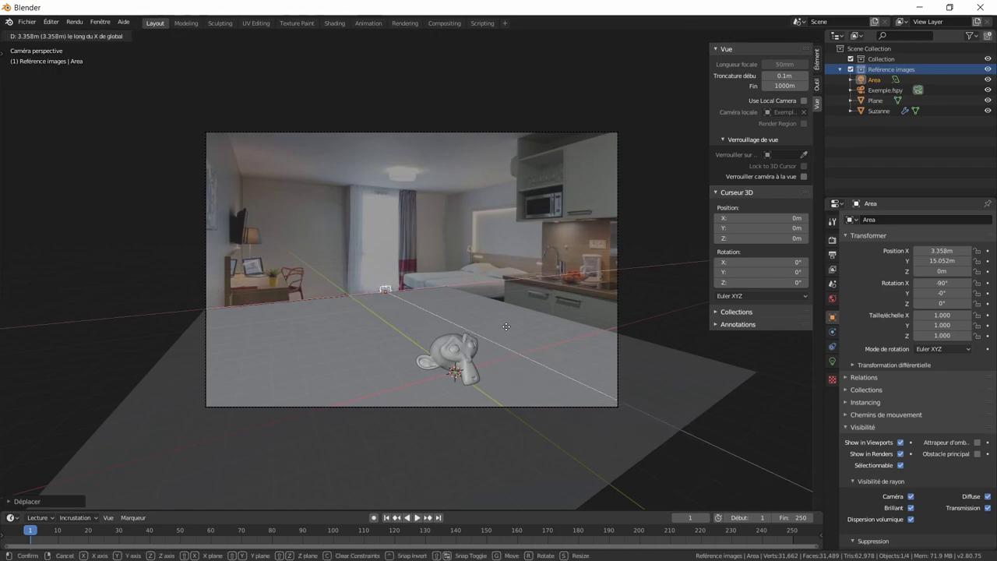
left_click(506, 328)
key("g")
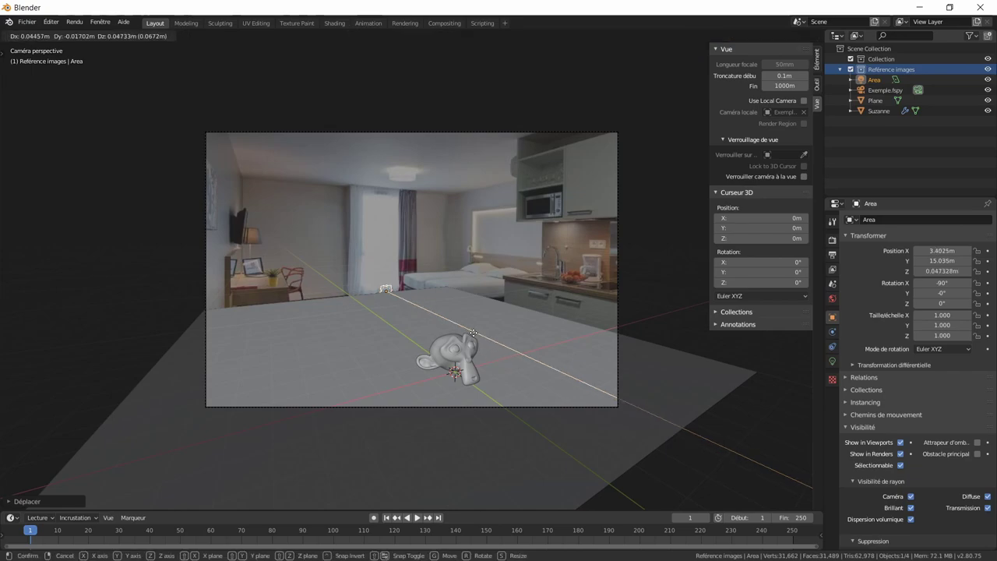
key("z")
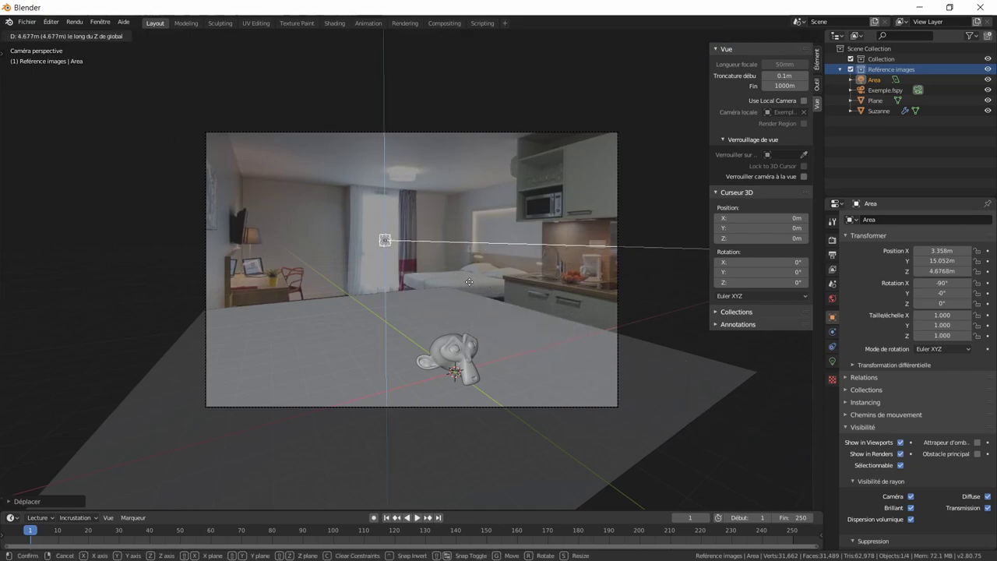
left_click(469, 283)
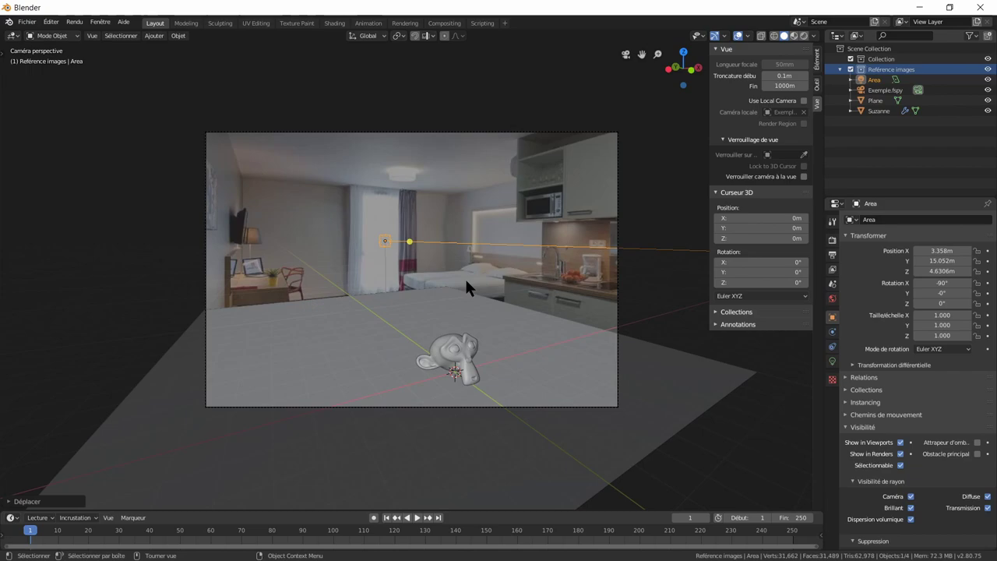
Scale the area light uniformly to 5.5, then stretch one axis to 9.351.
key("s")
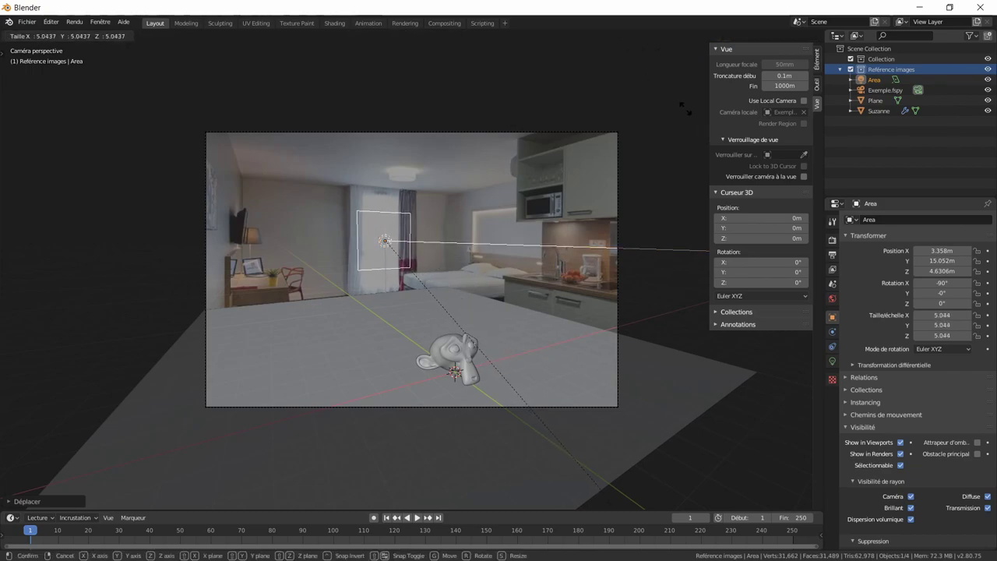
type("5.5")
key("Return")
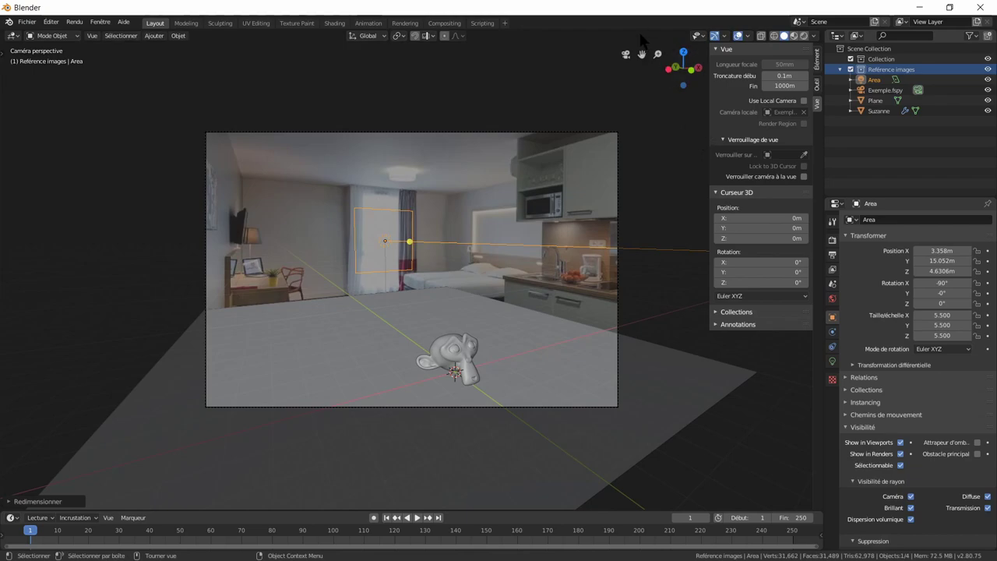
key("s")
key("z")
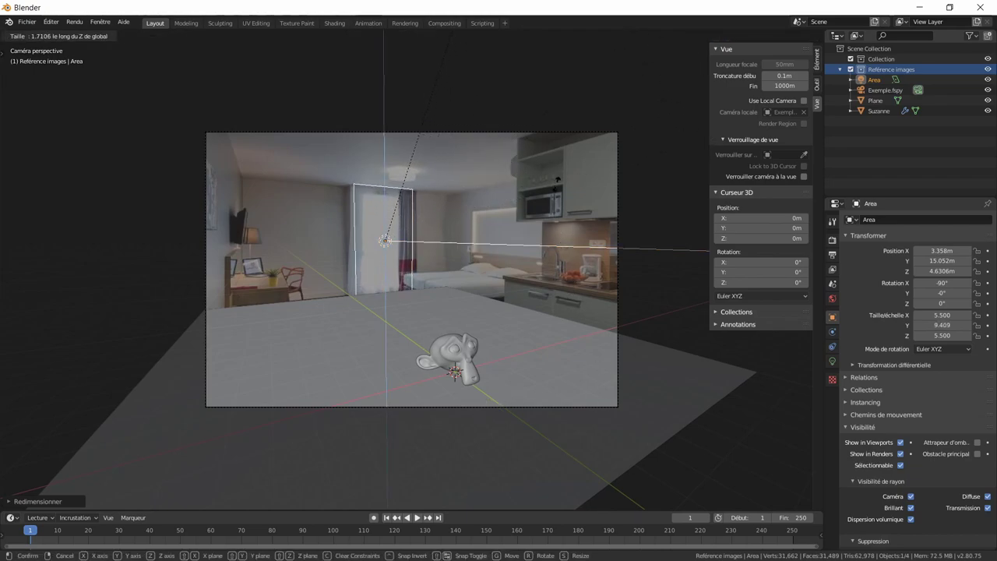
left_click(383, 244)
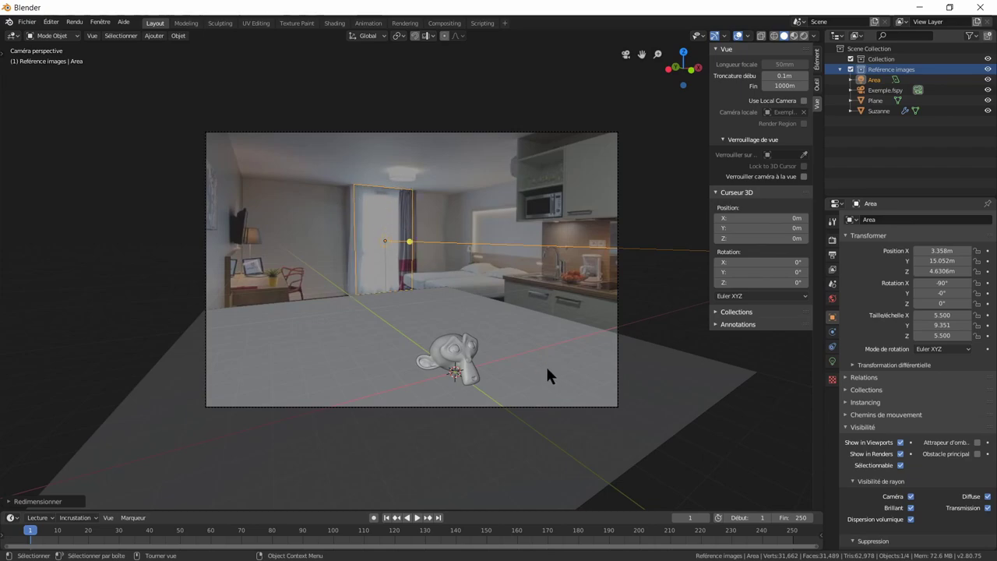
key("shift+a")
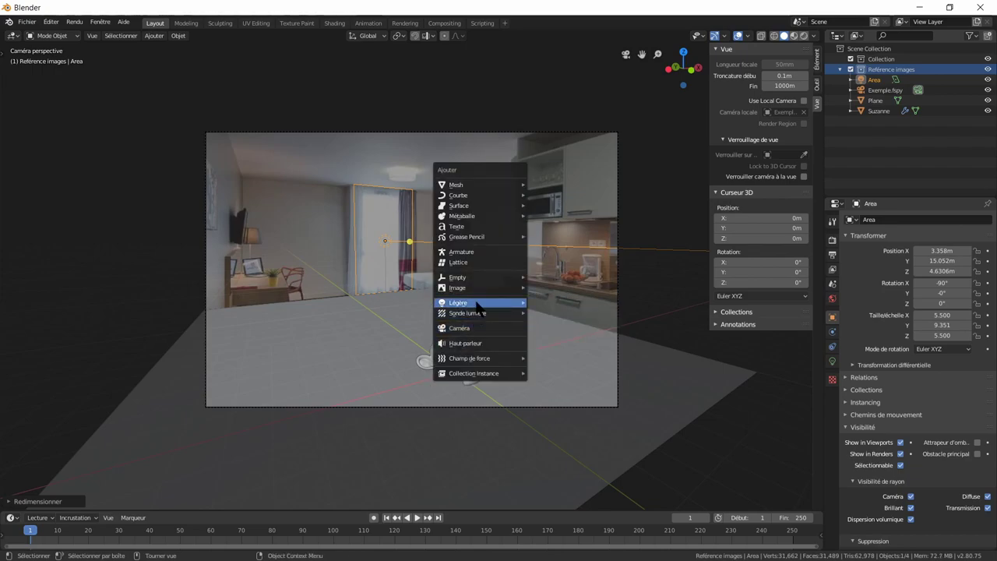
mouse_move(468, 302)
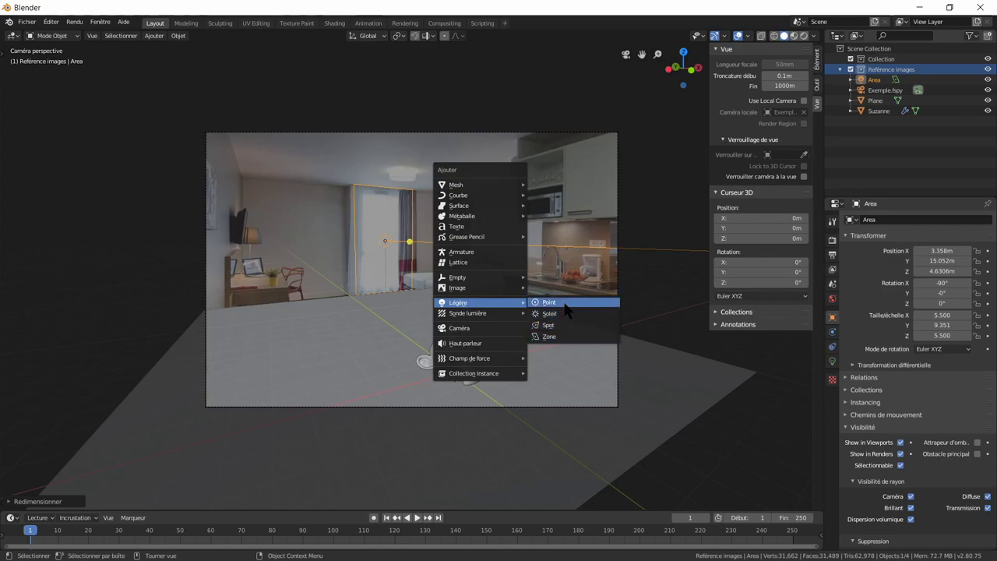
Add a point light and place it at Y 9.0774 m and Z 9.3062 m.
left_click(566, 309)
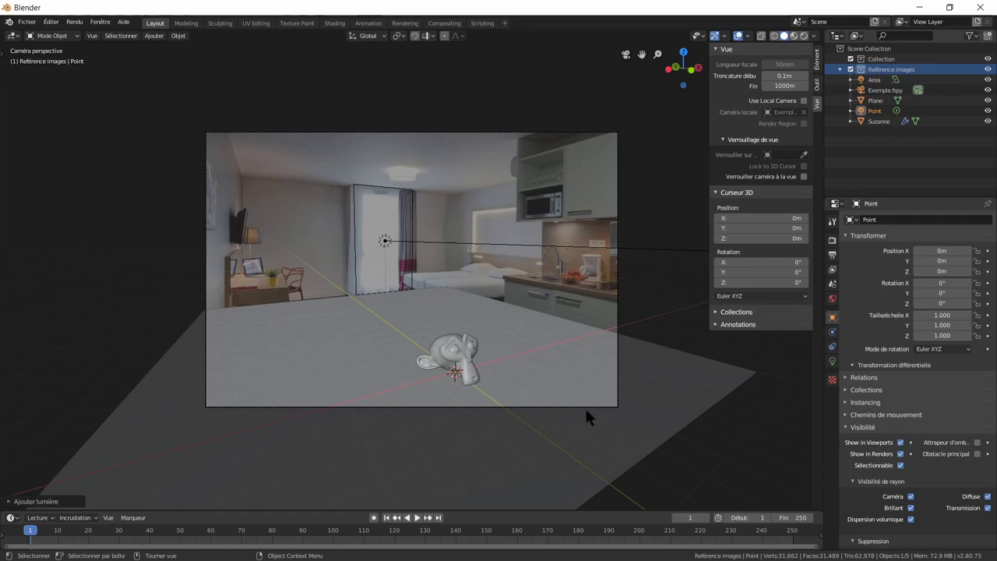
key("g")
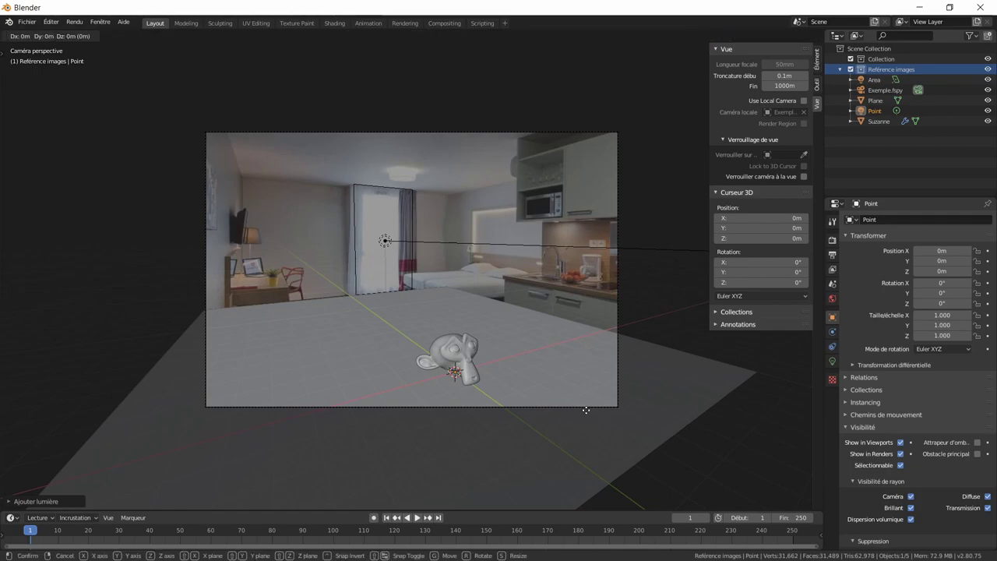
key("y")
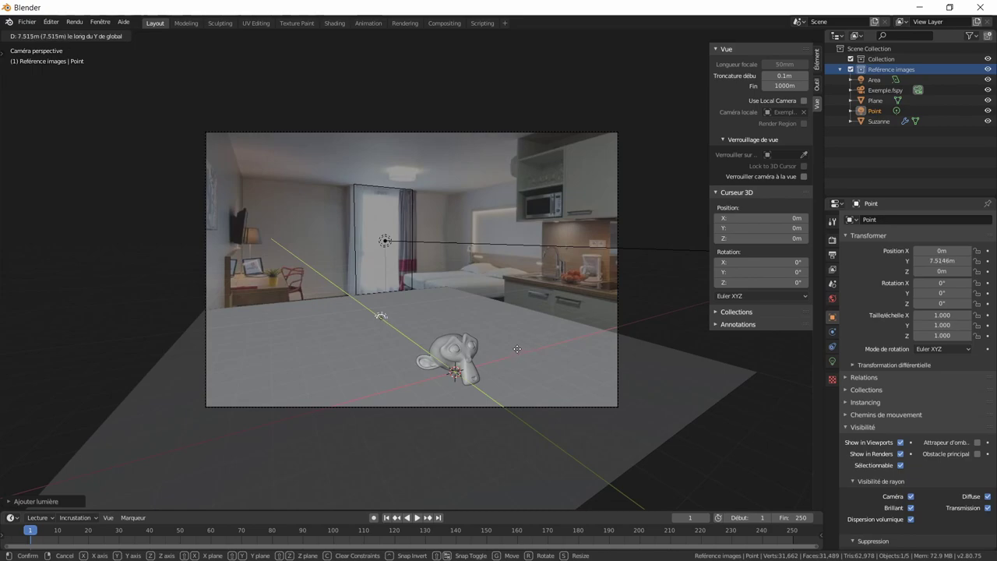
left_click(509, 342)
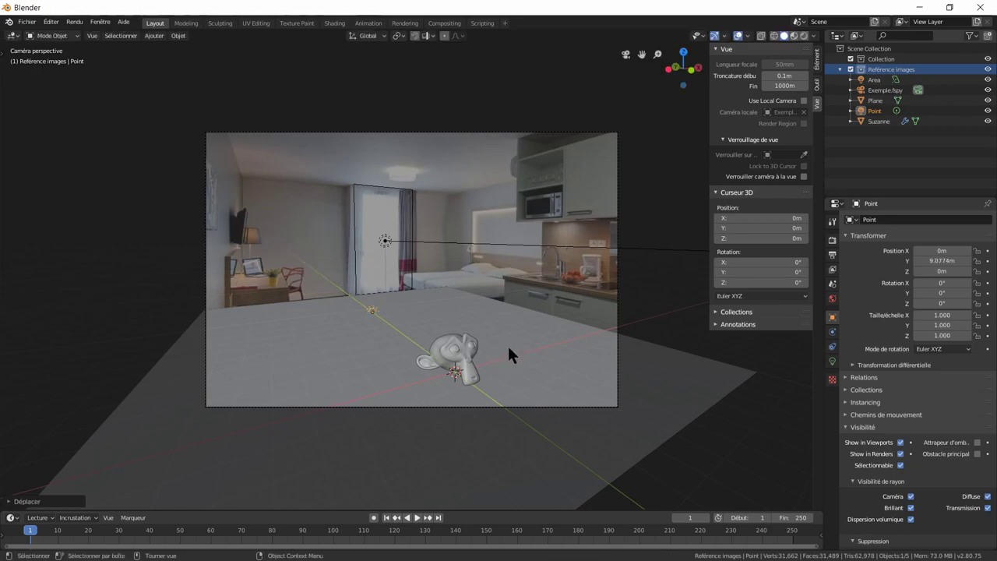
key("g")
key("z")
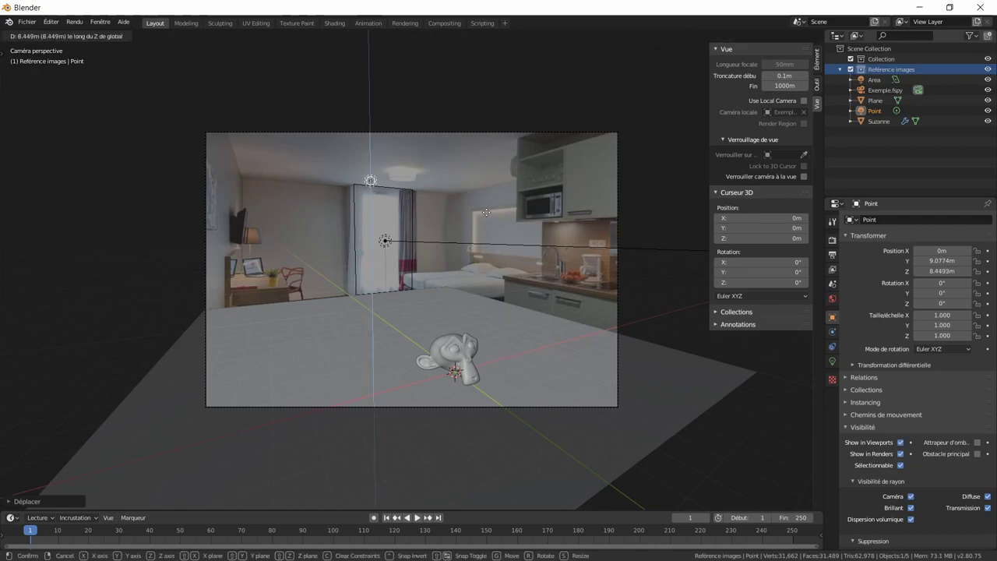
left_click(480, 208)
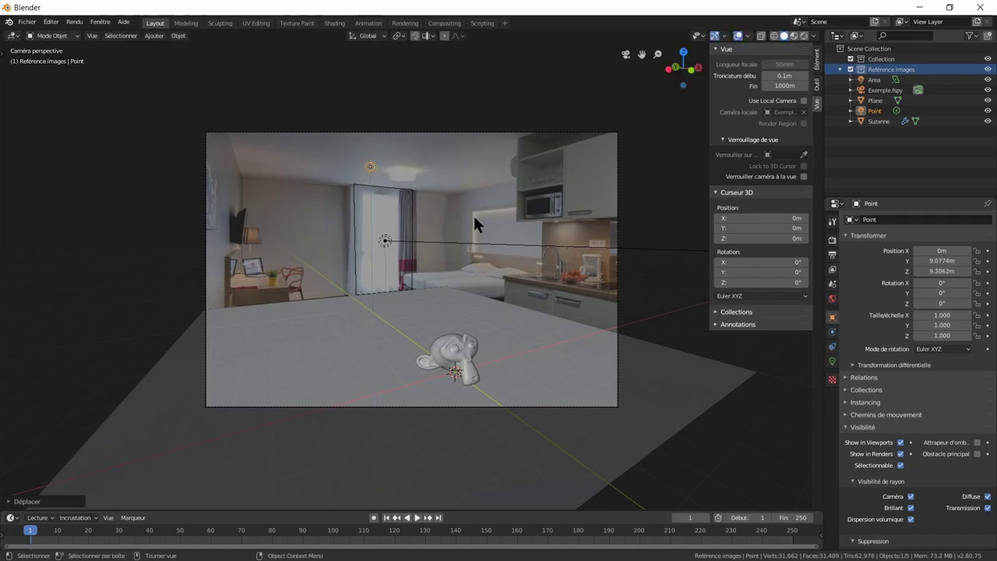
Shift the point lamp to X 2.2077 m and lower it to Z 9.0406 m.
key("g")
key("x")
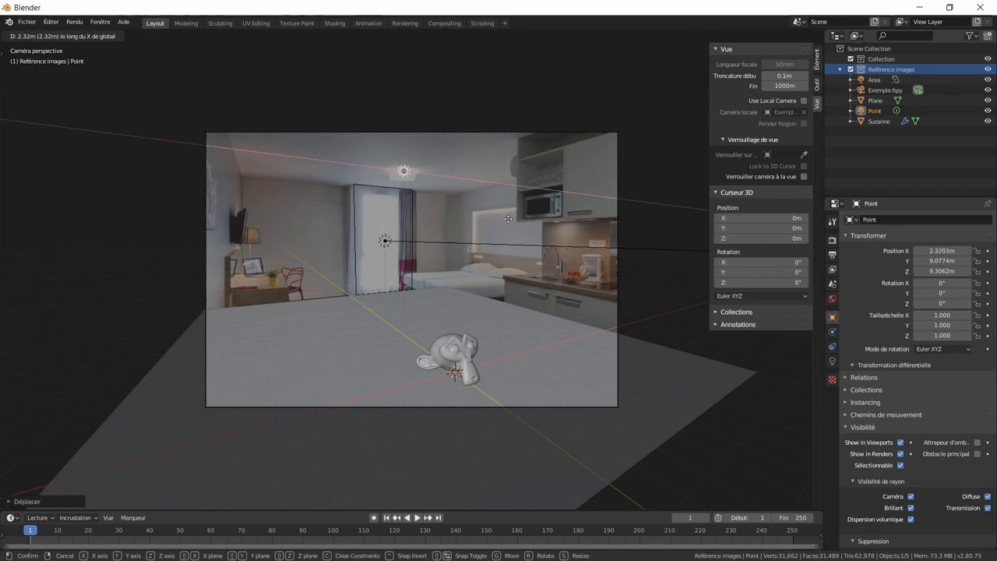
left_click(435, 236)
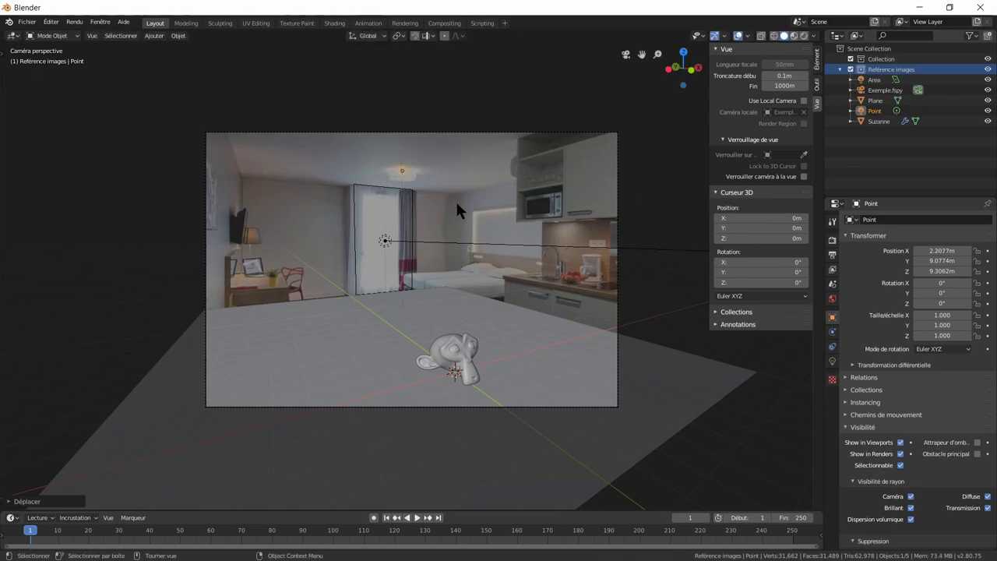
key("g")
key("z")
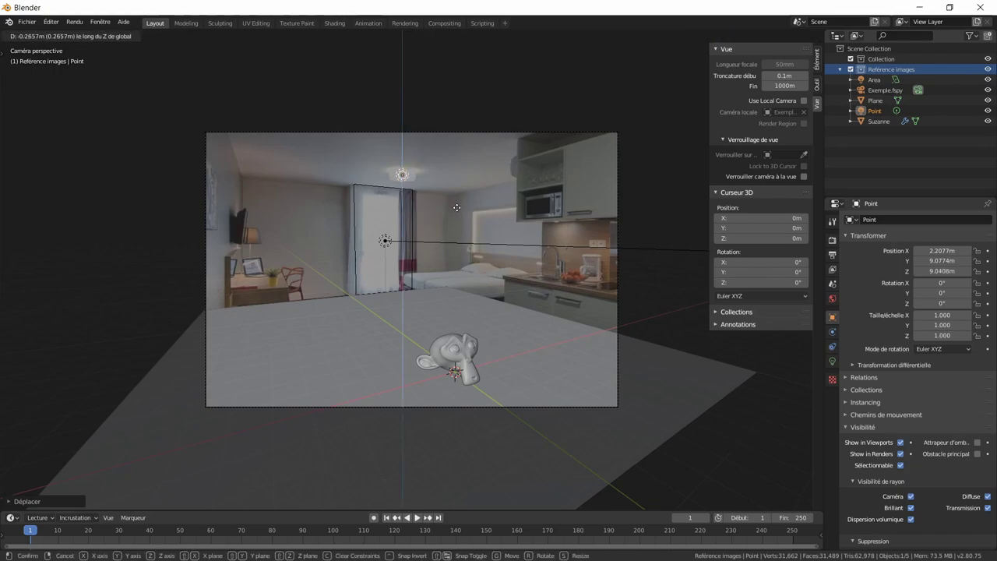
left_click(414, 197)
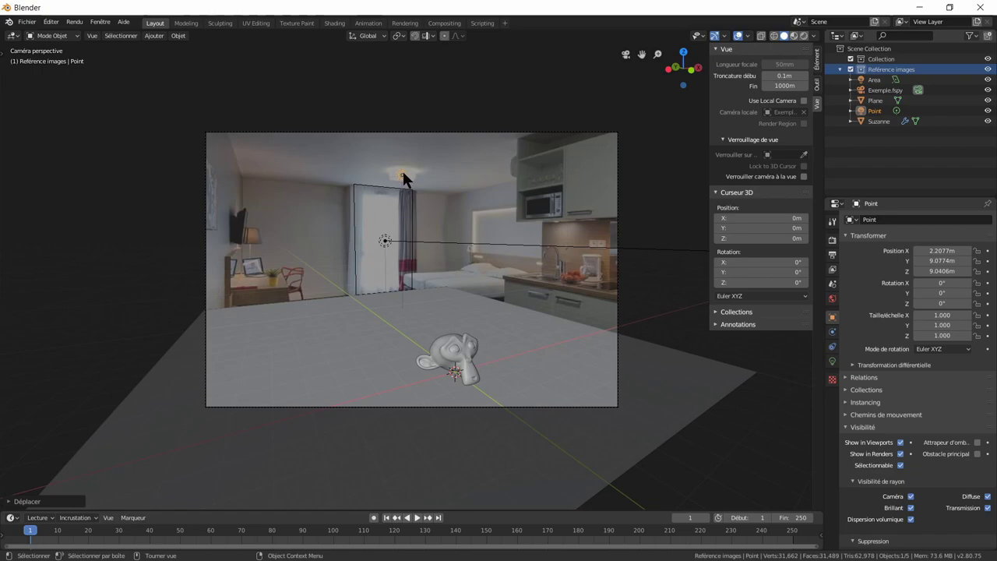
Switch the viewport to Rendered shading and scale Suzanne up to 1.445.
left_click(803, 37)
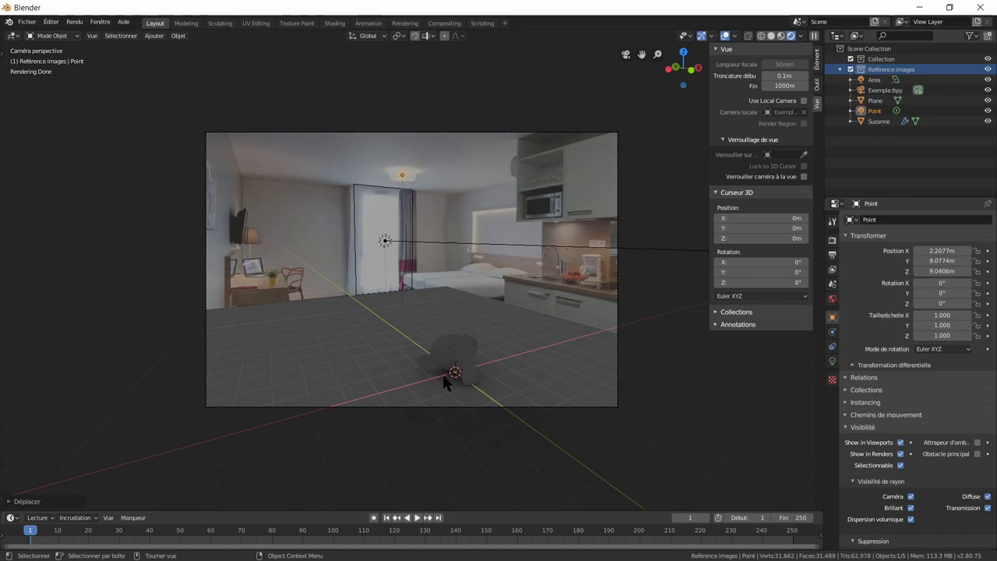
left_click(471, 362)
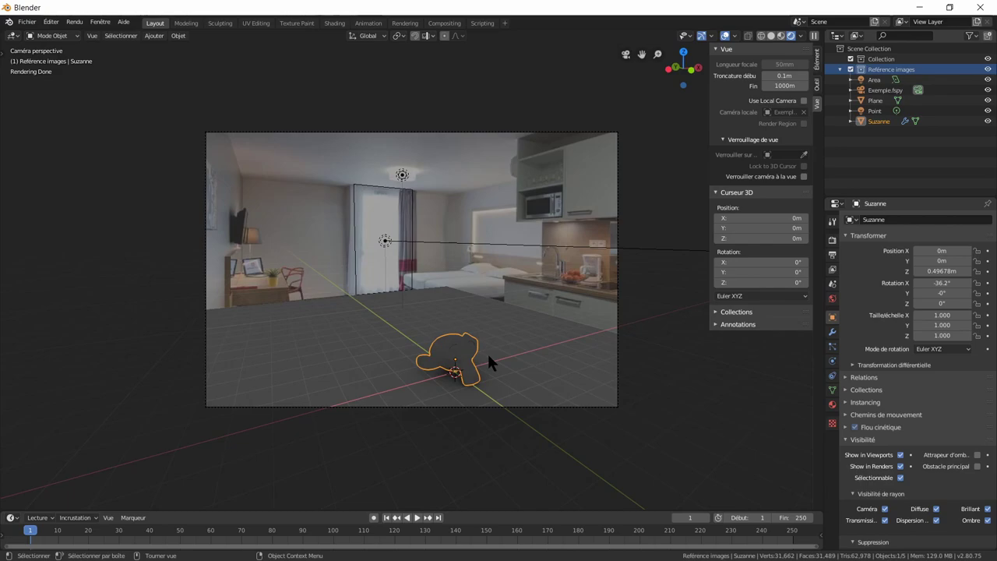
key("s")
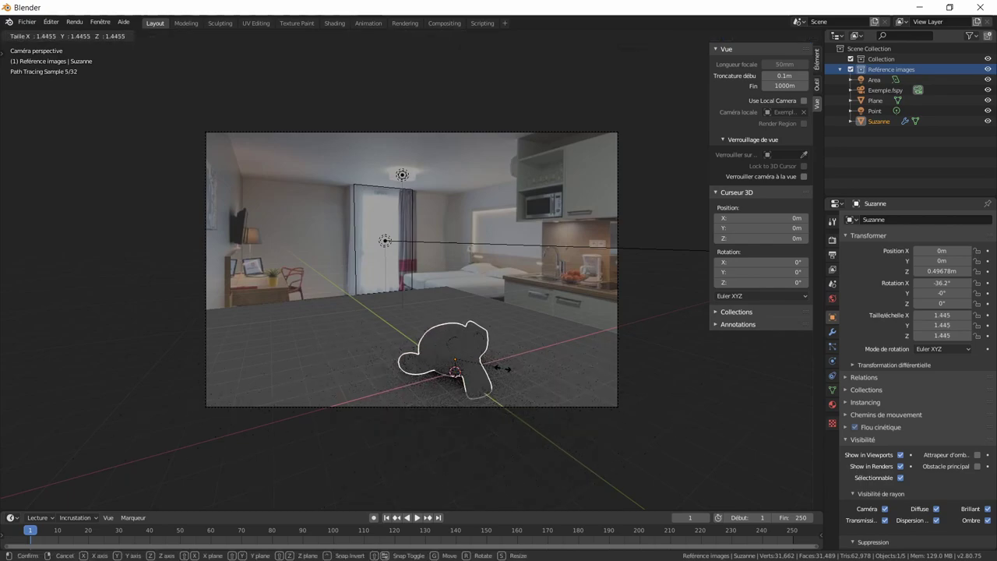
left_click(531, 347)
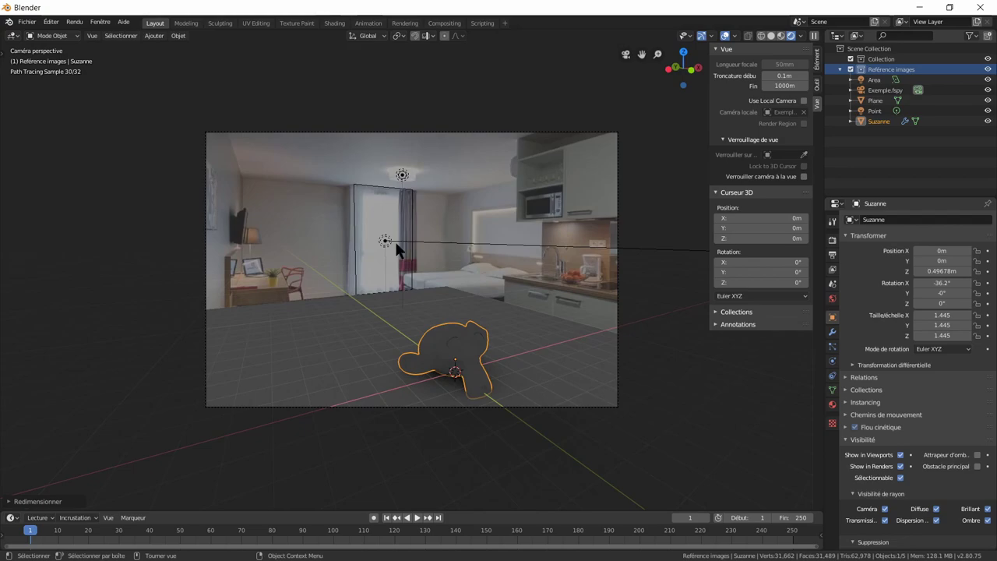
Select the lights in turn, ending with the point lamp selected.
left_click(402, 175)
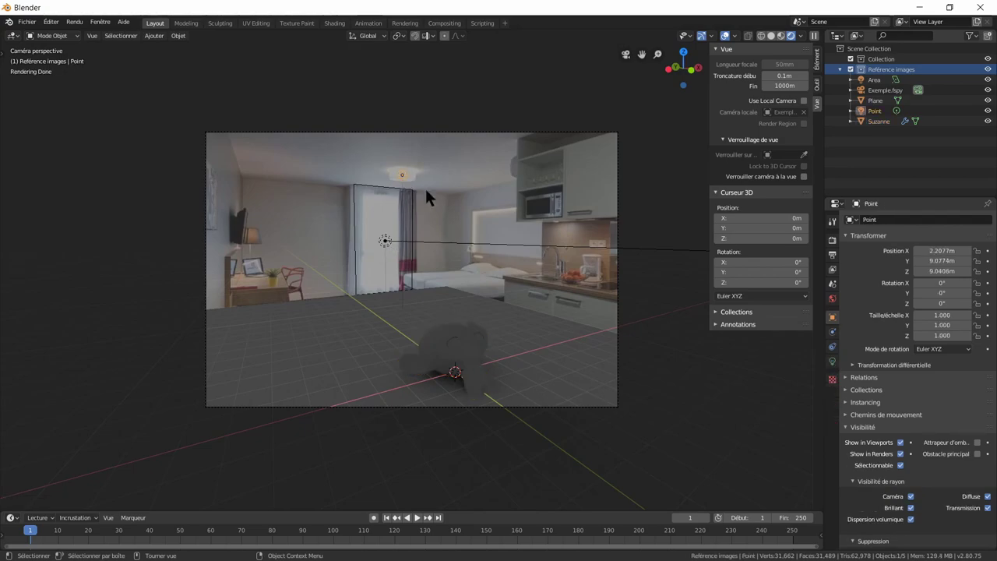
left_click(384, 241)
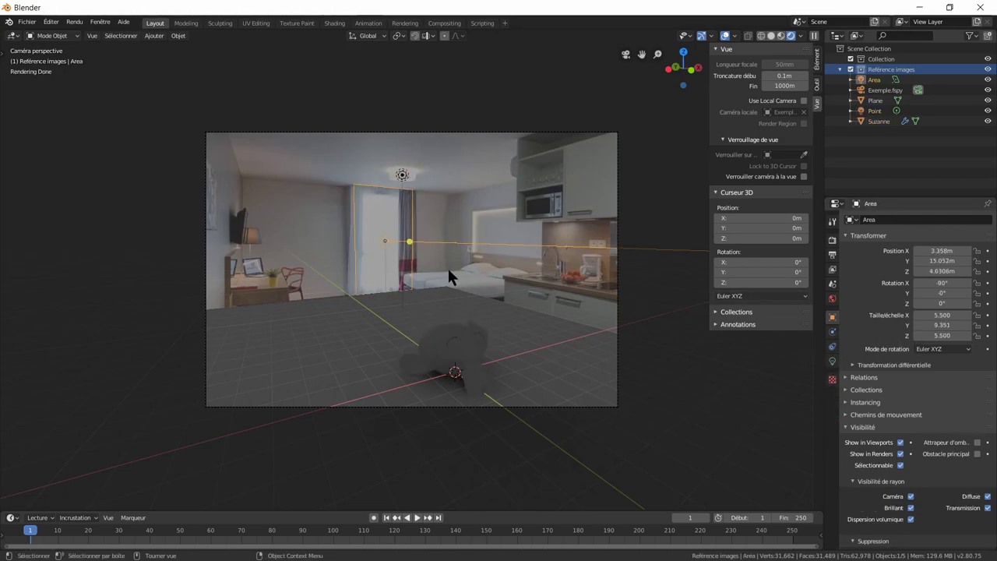
left_click(402, 176)
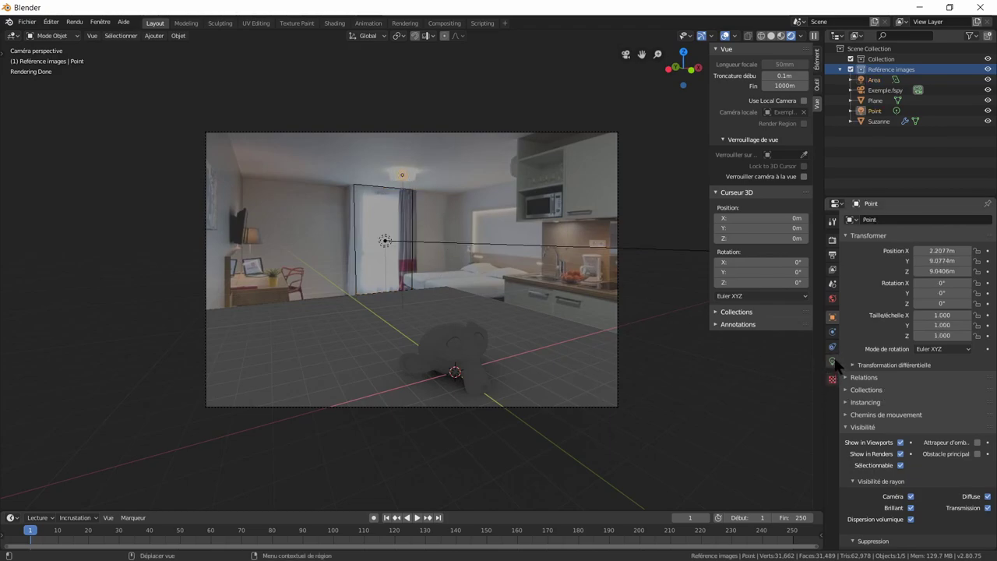
Set the Point lamp power to 500 W and the Area light to 2000 W.
left_click(832, 362)
type("500")
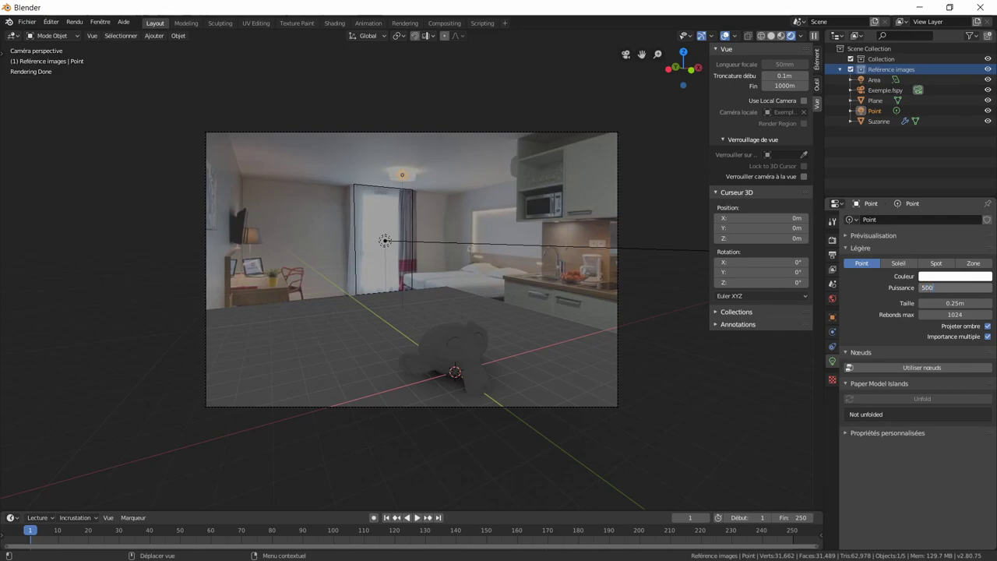
key("Return")
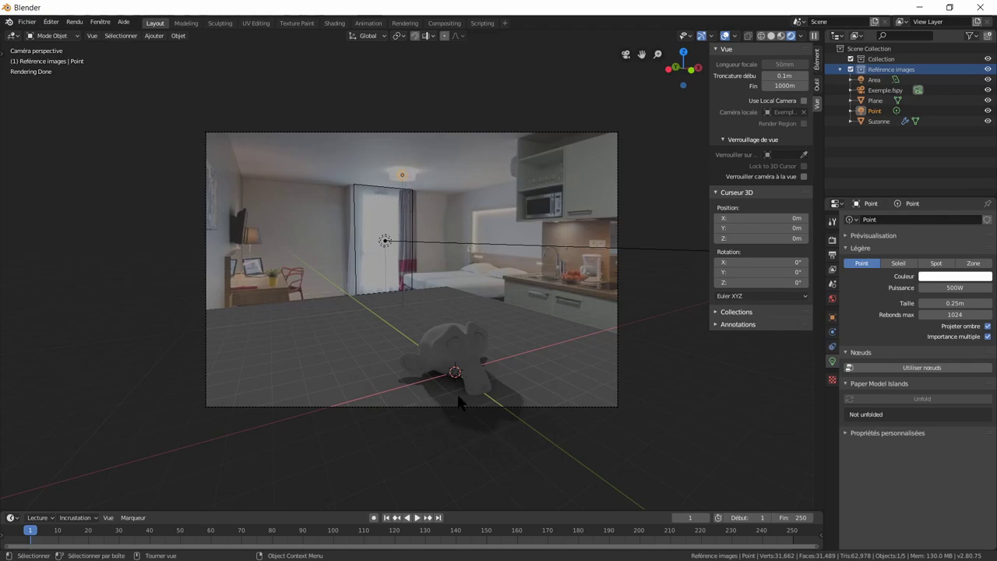
left_click(385, 239)
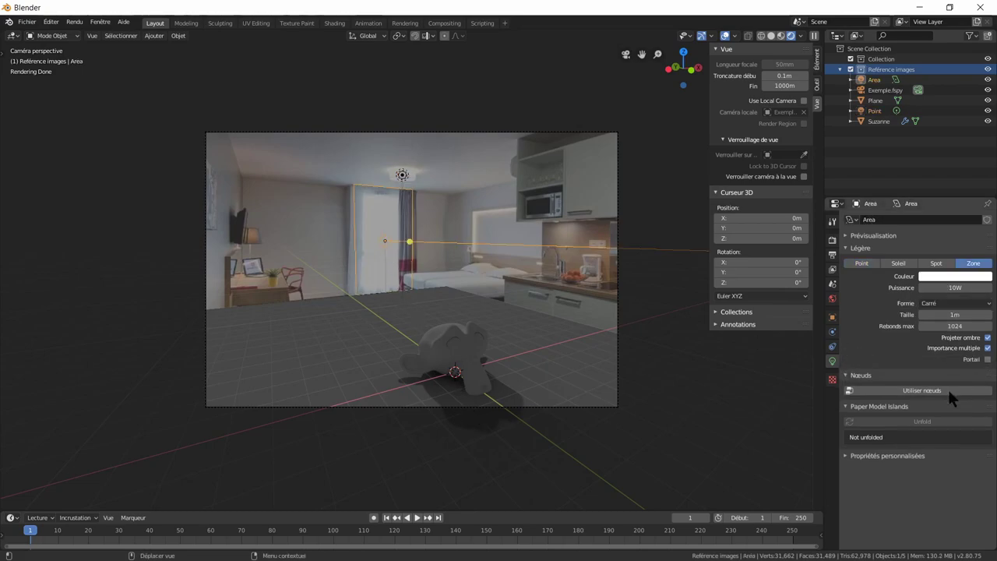
left_click(960, 287)
type("1000")
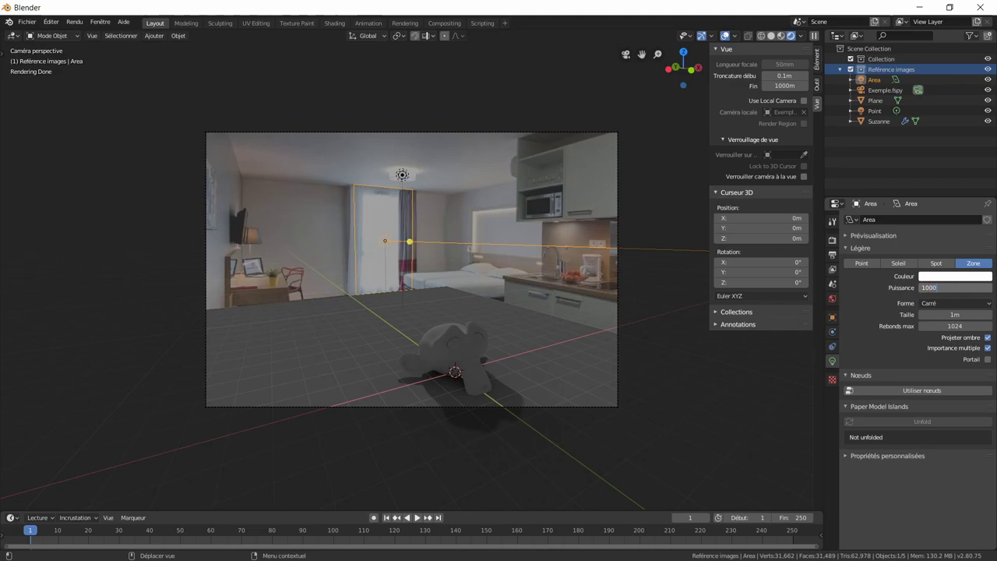
key("Return")
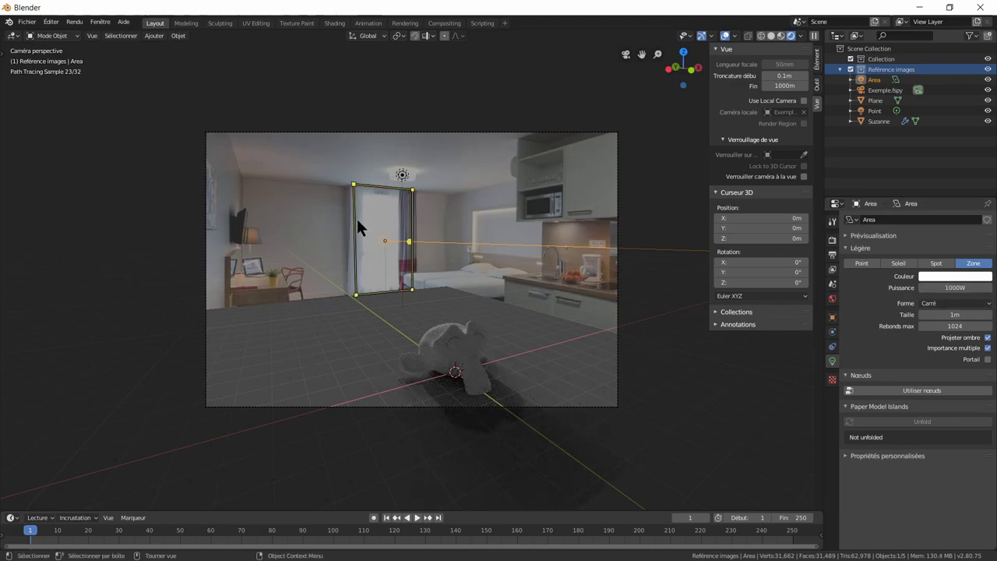
left_click(962, 282)
type("200")
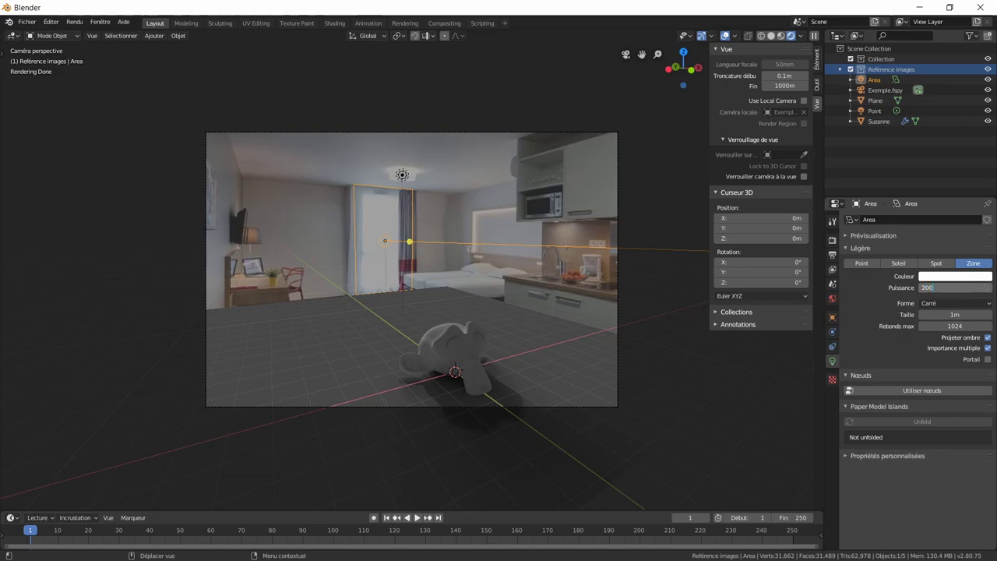
key("Return")
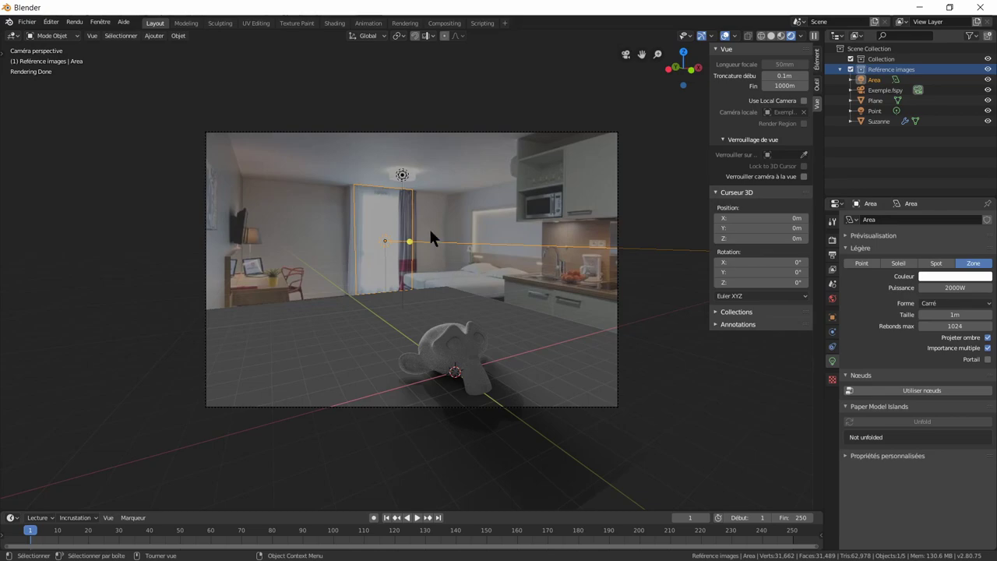
Render a test frame of Suzanne, close it, and review the Cycles render and output settings.
key("F12")
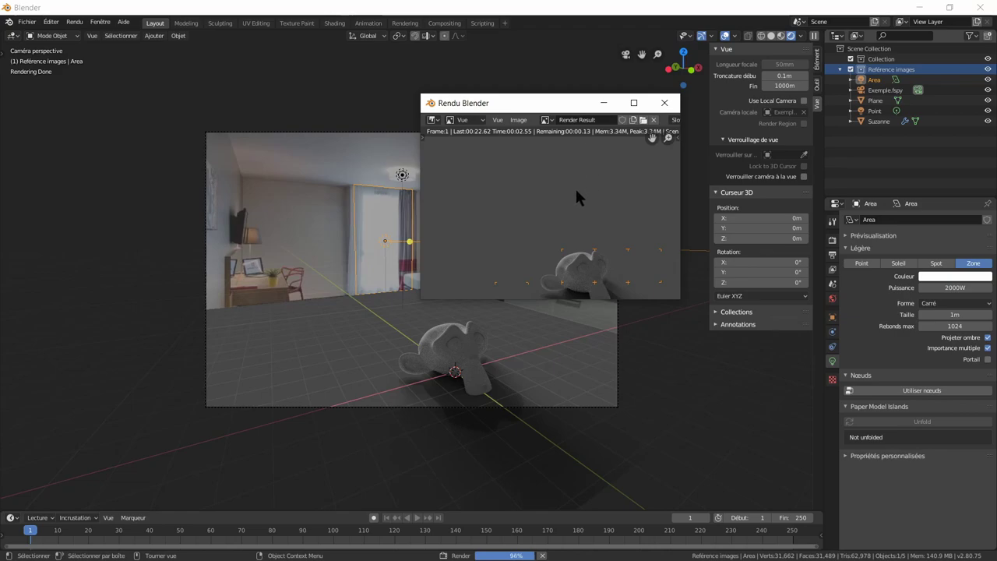
scroll(581, 196, "down", 2)
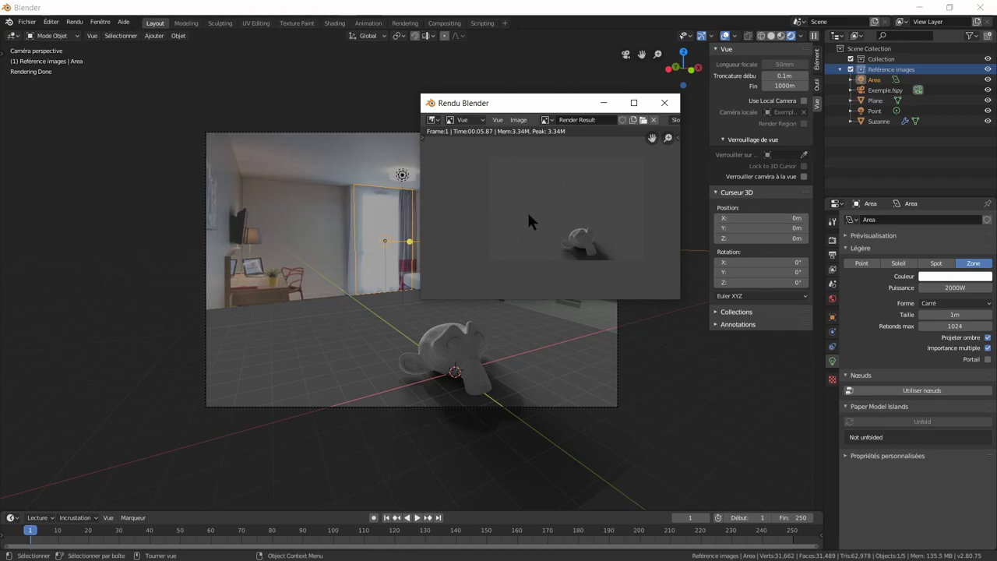
left_click(664, 103)
left_click(832, 239)
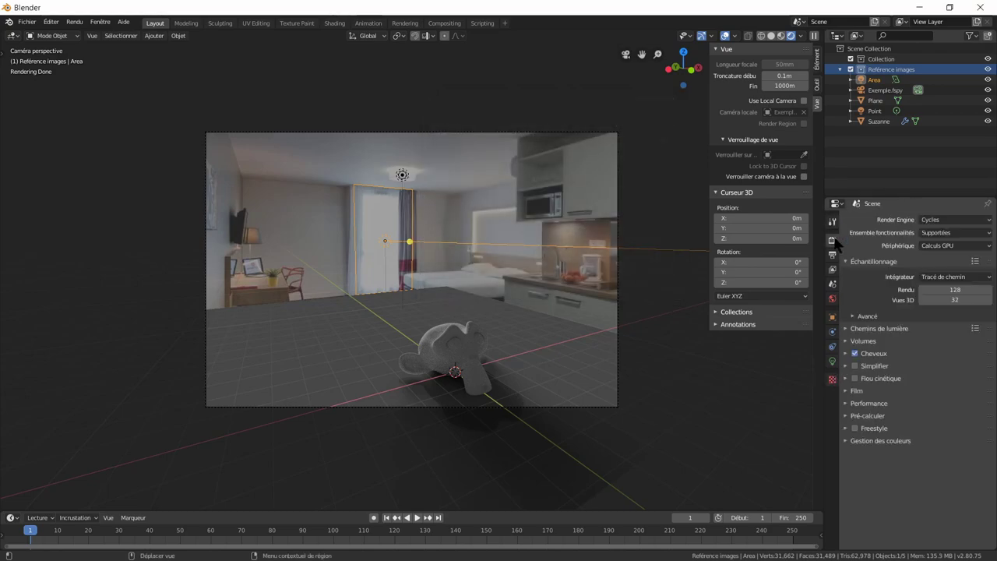
left_click(832, 255)
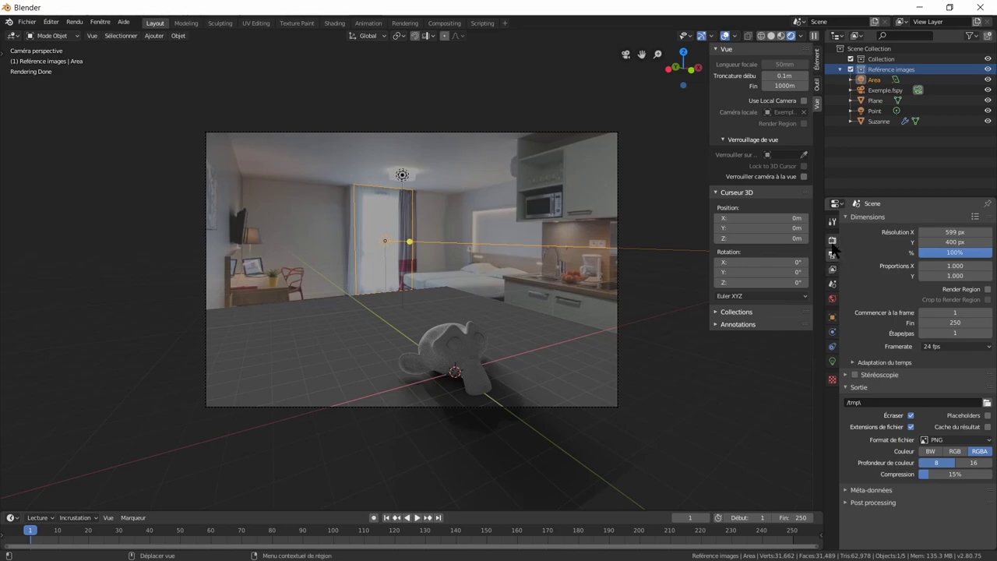
left_click(832, 241)
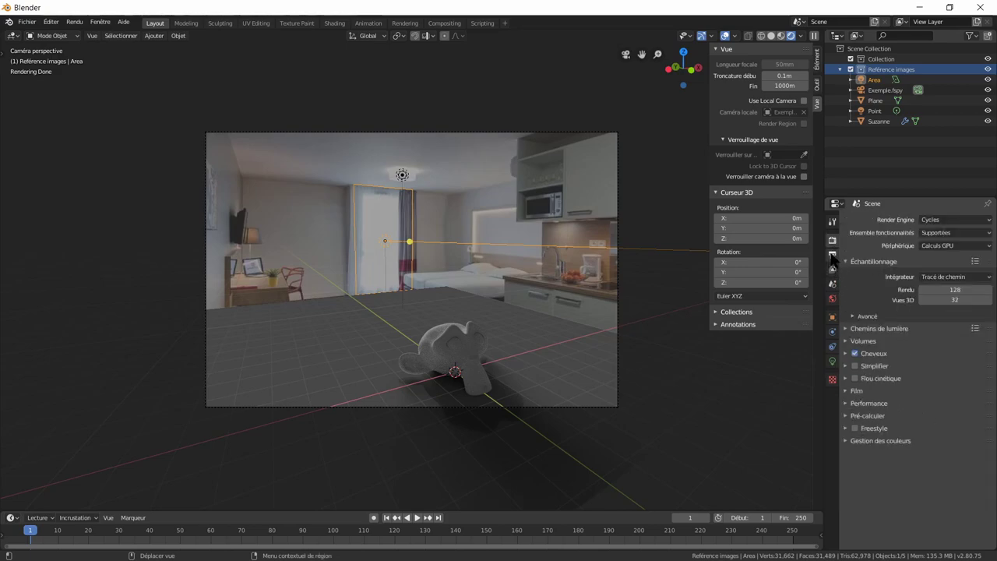
Enable Transparent under Film, re-render, and enlarge the render result window.
left_click(846, 389)
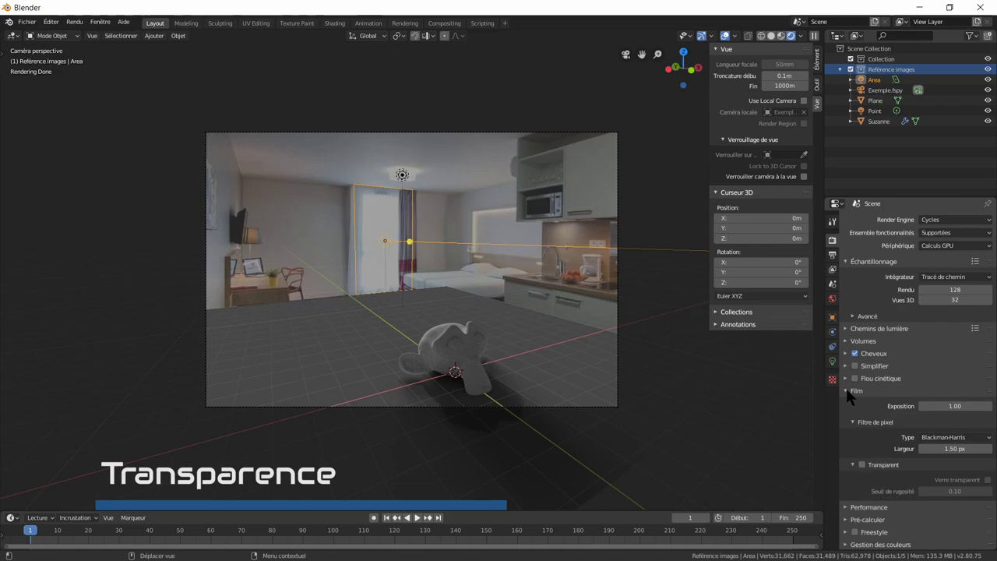
left_click(870, 466)
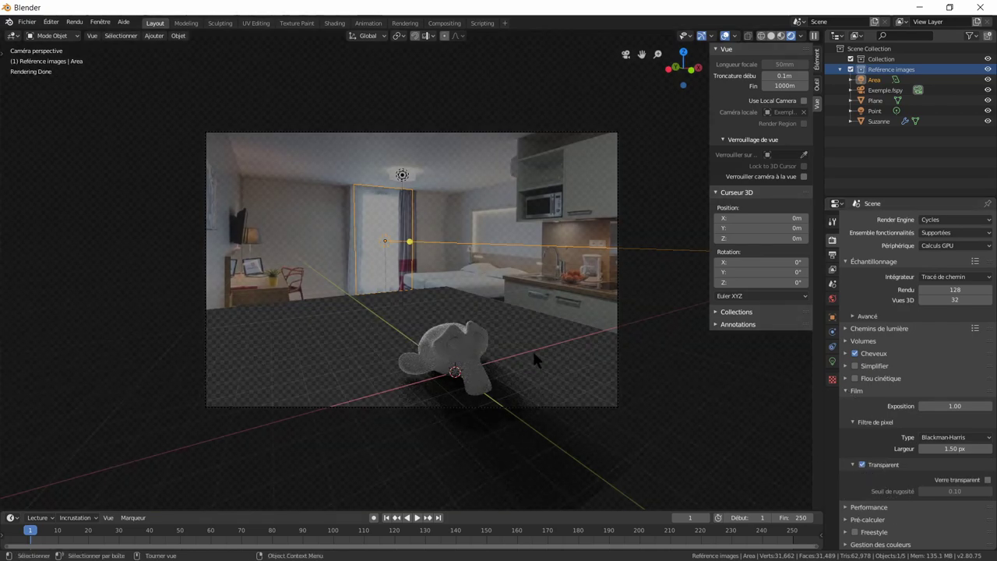
key("F12")
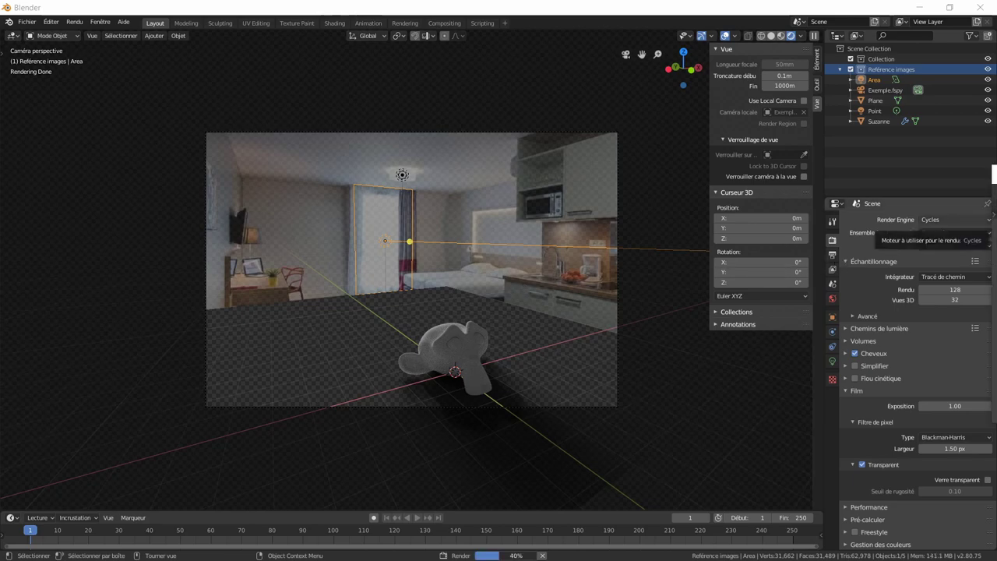
left_click_drag(516, 105, 500, 103)
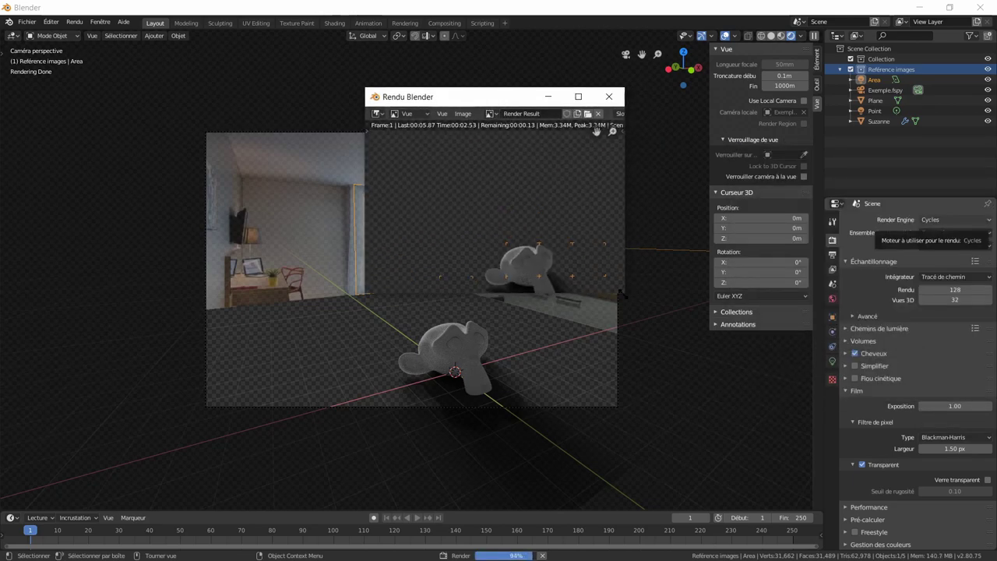
left_click_drag(625, 295, 693, 334)
left_click_drag(760, 376, 817, 410)
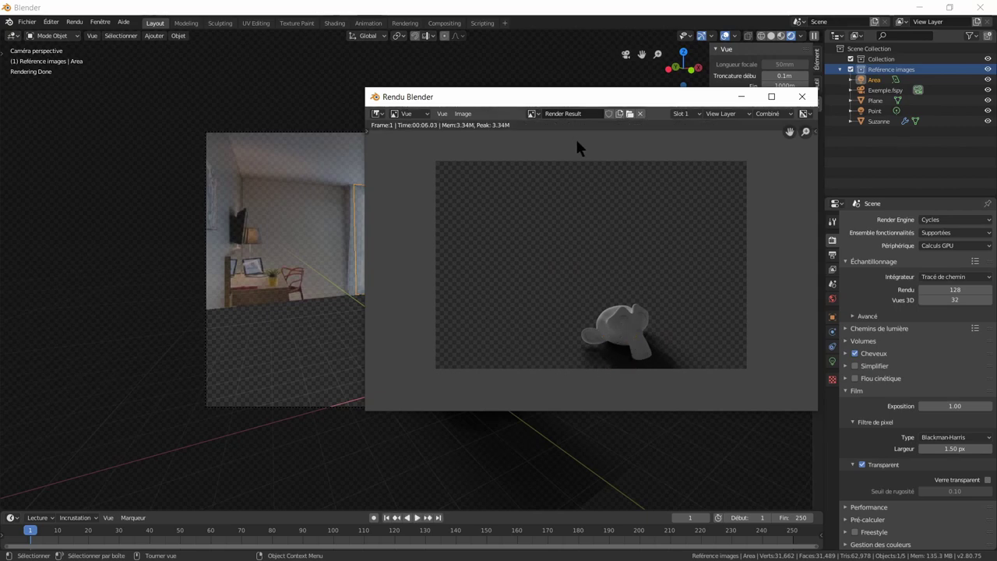
left_click(507, 11)
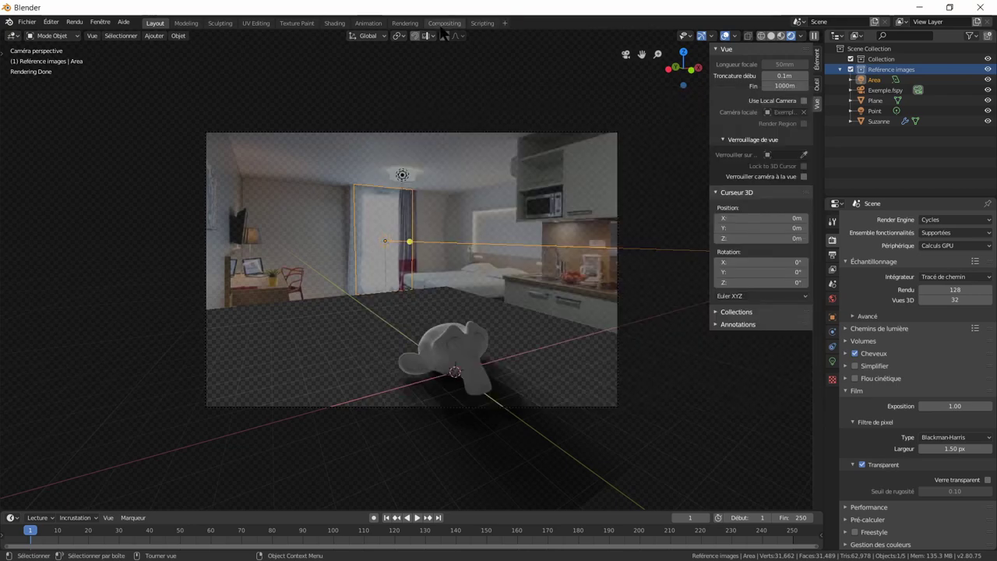
Enable compositing nodes and spread out the Composite and Render Layers nodes.
left_click(443, 24)
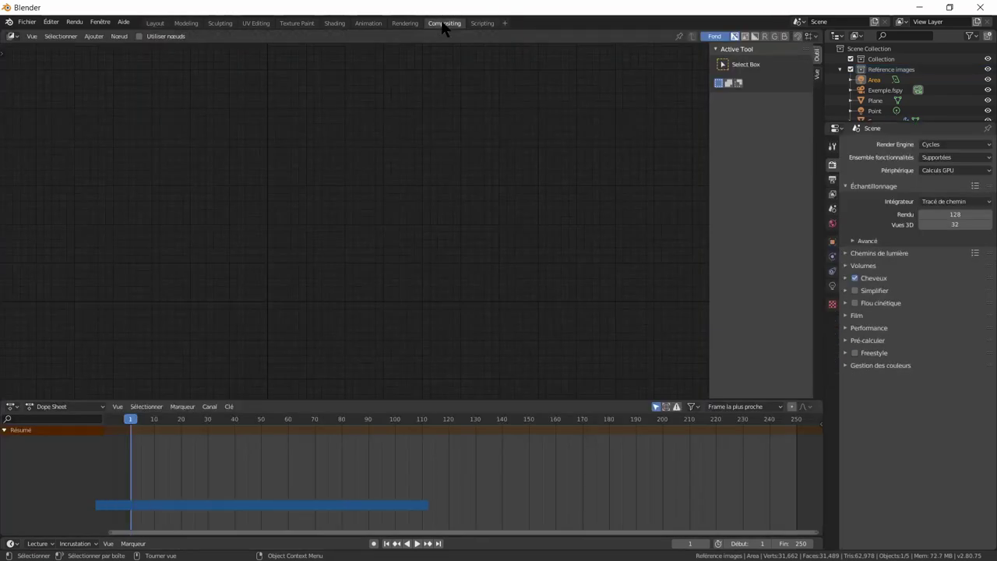
left_click(139, 36)
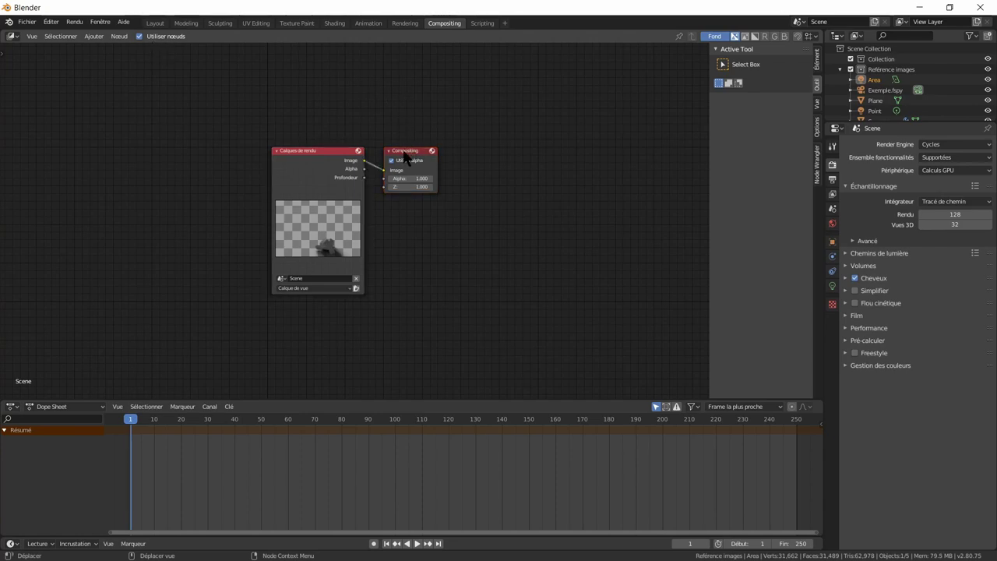
left_click_drag(405, 150, 526, 127)
mouse_move(289, 151)
left_mouse_down()
mouse_move(208, 222)
mouse_move(197, 248)
left_mouse_up()
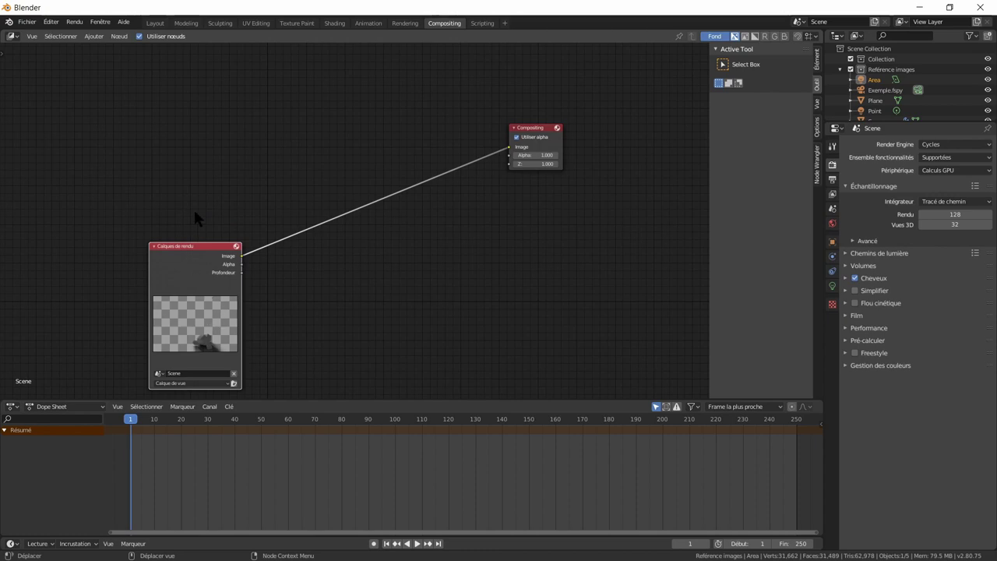
Add an Image node with Exemple.fspy and mix it with Render Layers into Composite.
key("shift+a")
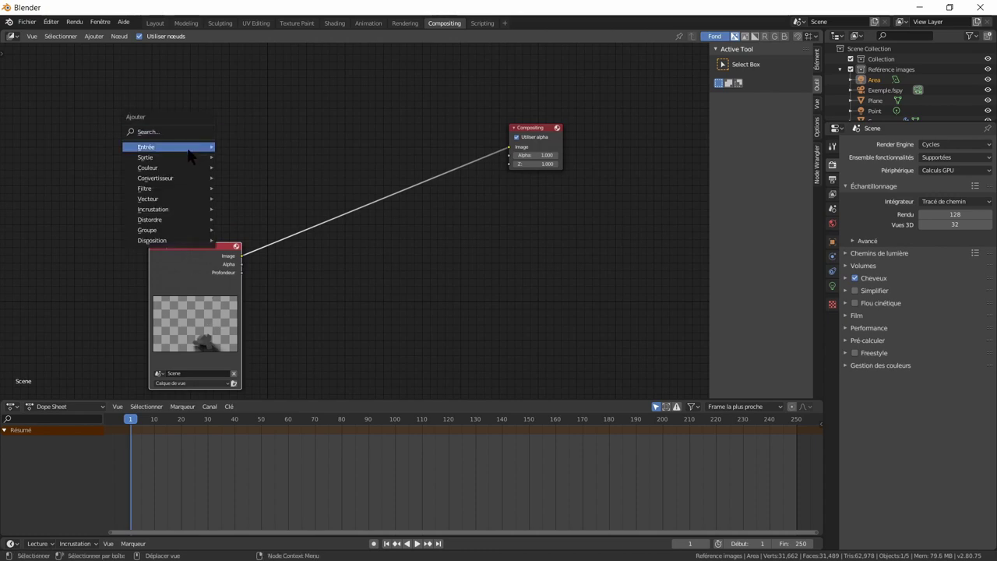
mouse_move(167, 147)
left_click(263, 181)
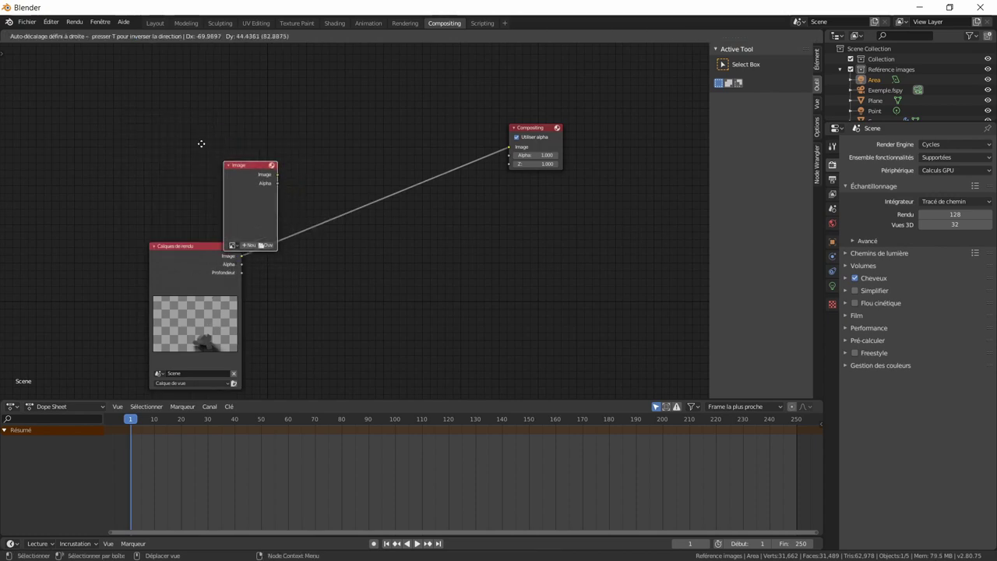
left_click(166, 67)
left_click(175, 148)
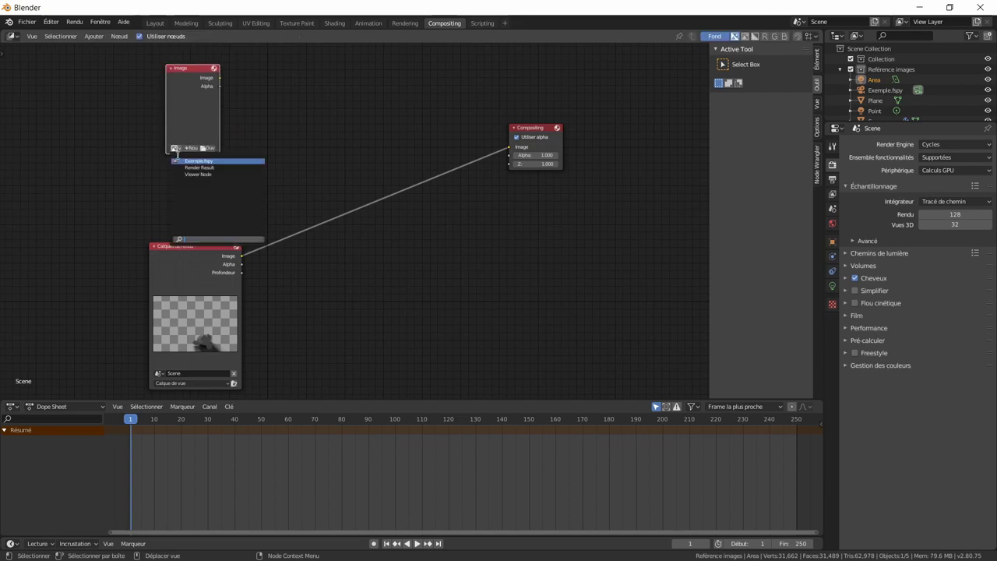
left_click(194, 161)
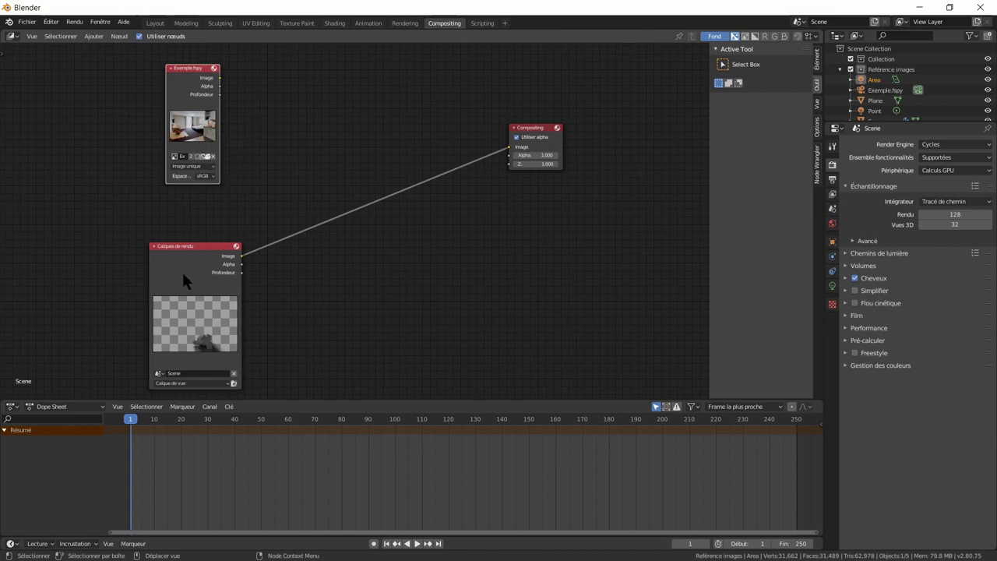
right_click_drag(185, 273, 198, 136, "alt")
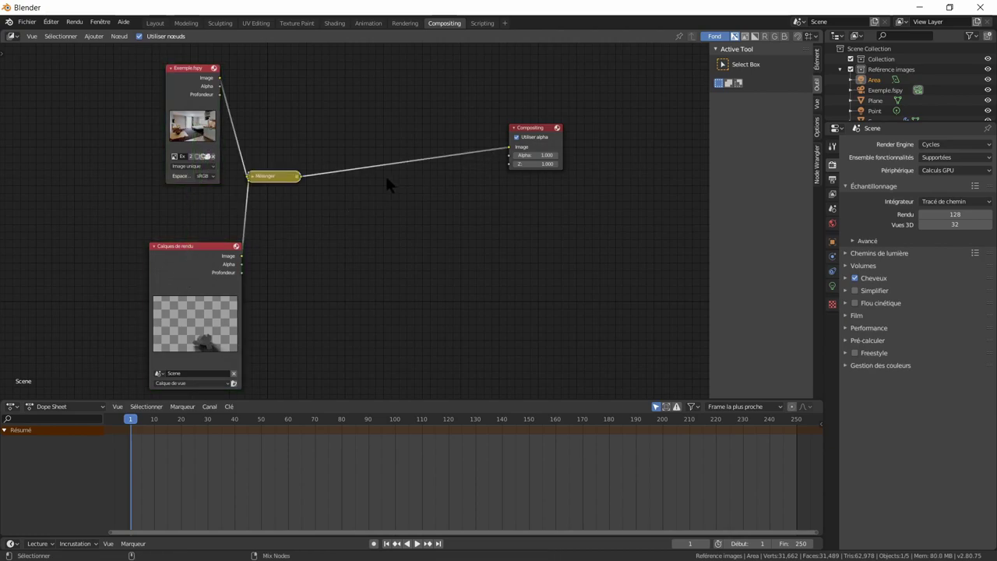
Position the Mix node, link Render Layers Alpha to it, and expand its inputs.
left_click_drag(277, 176, 402, 174)
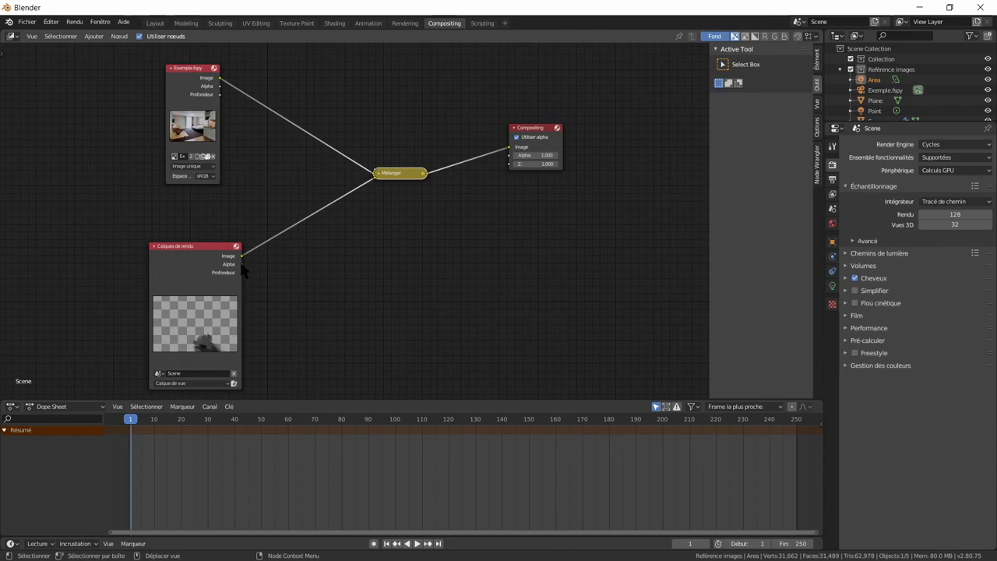
left_click_drag(241, 264, 376, 179)
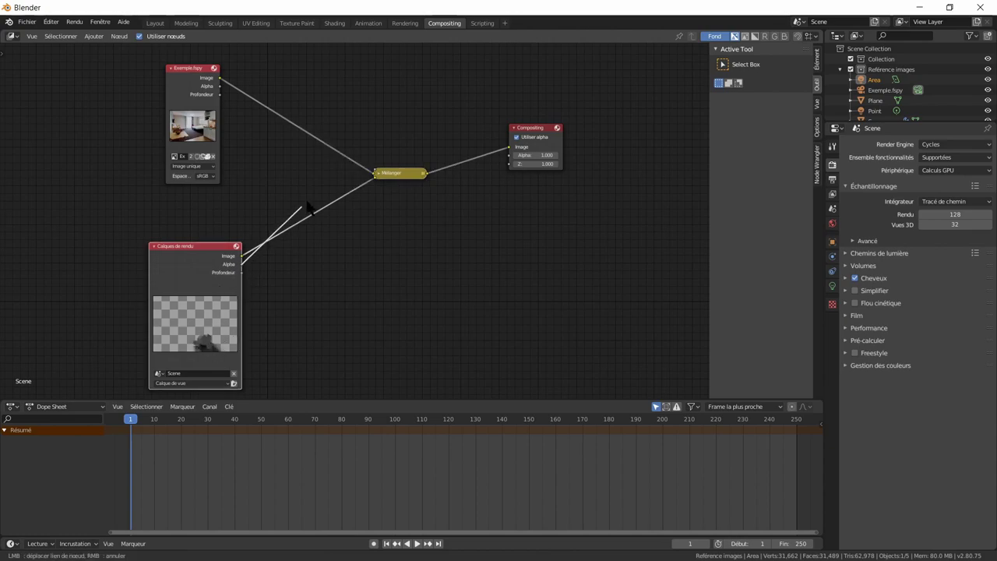
left_click(380, 173)
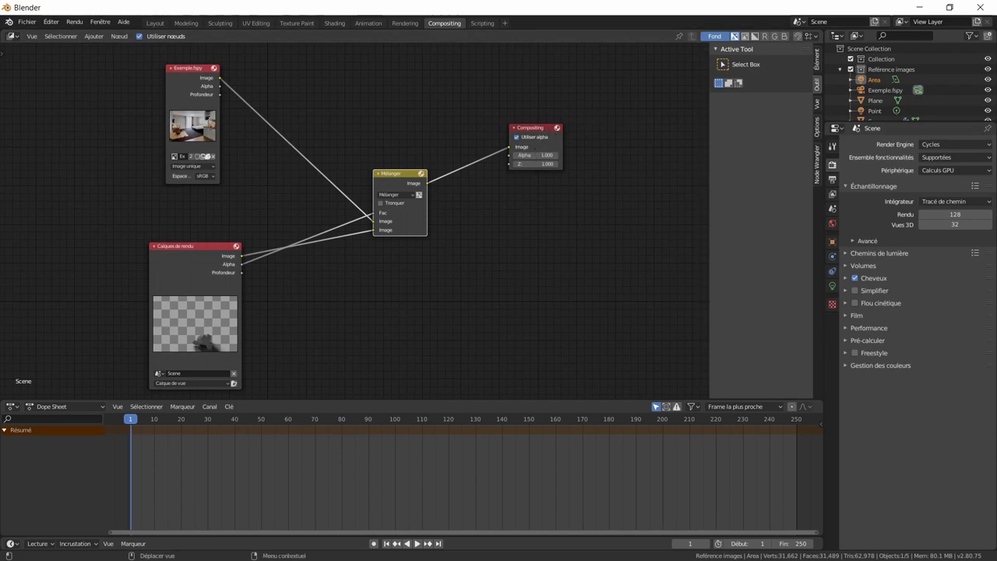
Check the render and reconnect the Alpha output to the Mix node's Fac input.
key("F11")
left_click_drag(657, 98, 646, 67)
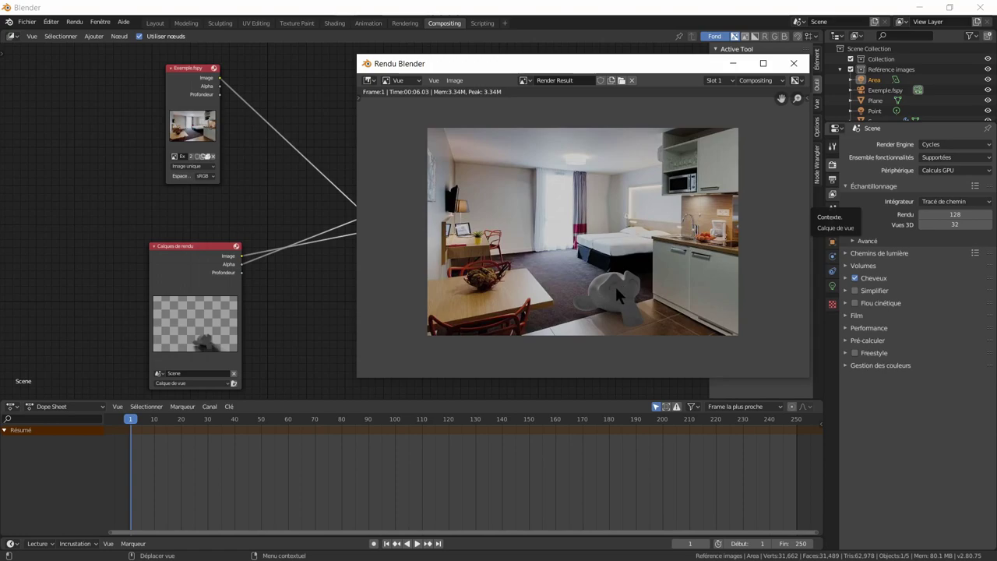
mouse_move(579, 69)
left_mouse_down()
mouse_move(738, 67)
mouse_move(717, 59)
left_mouse_up()
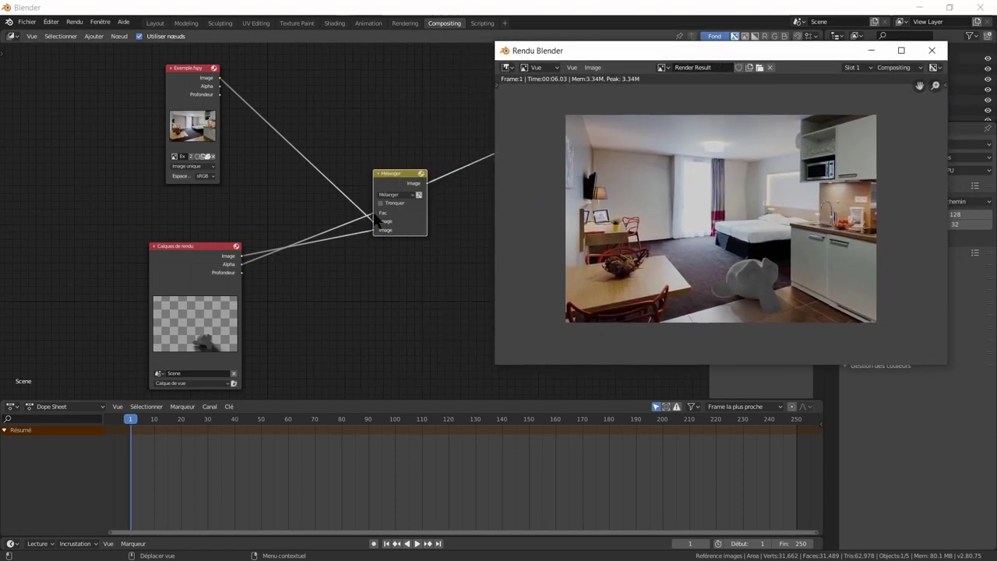
left_click_drag(375, 218, 319, 216)
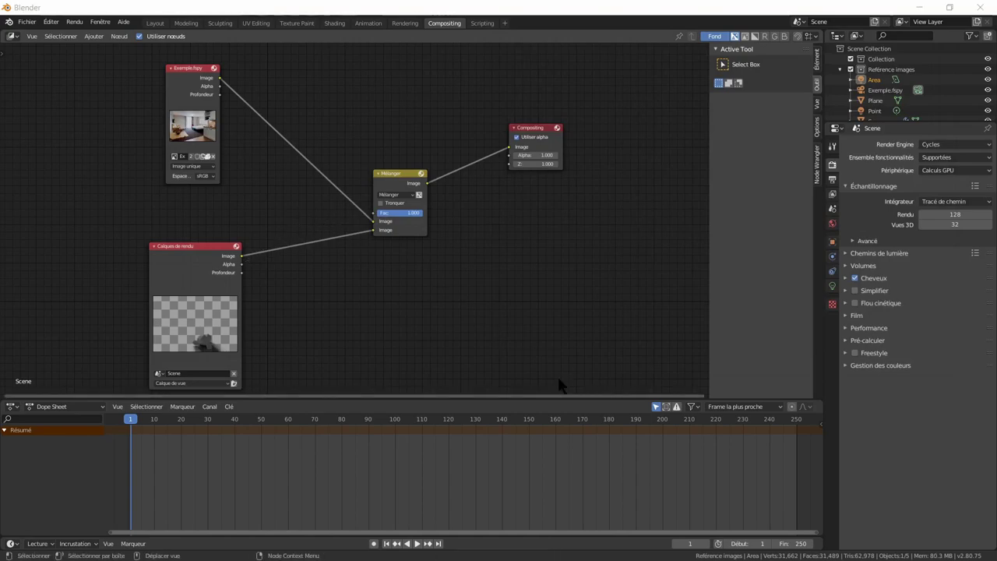
key("F11")
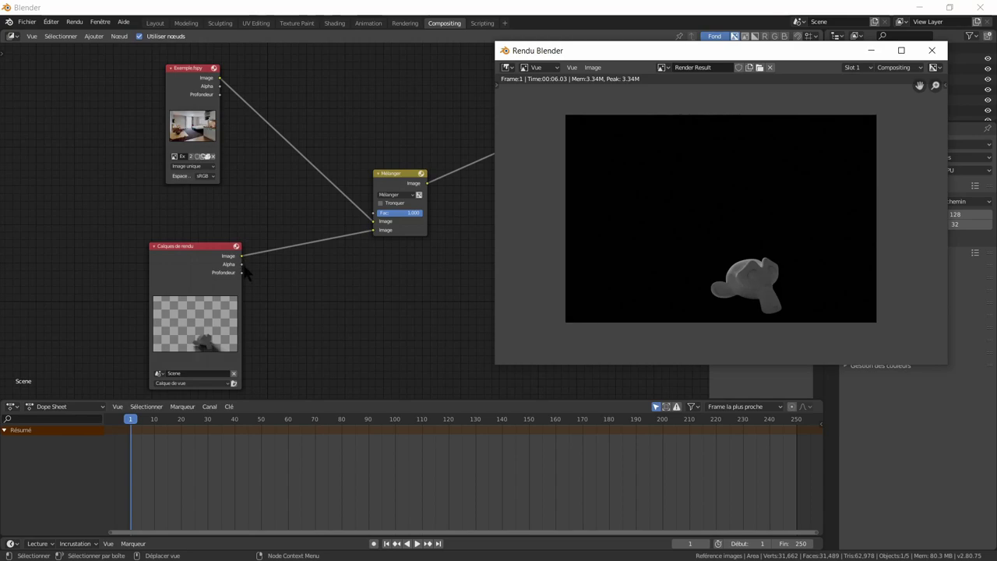
left_click_drag(242, 264, 374, 213)
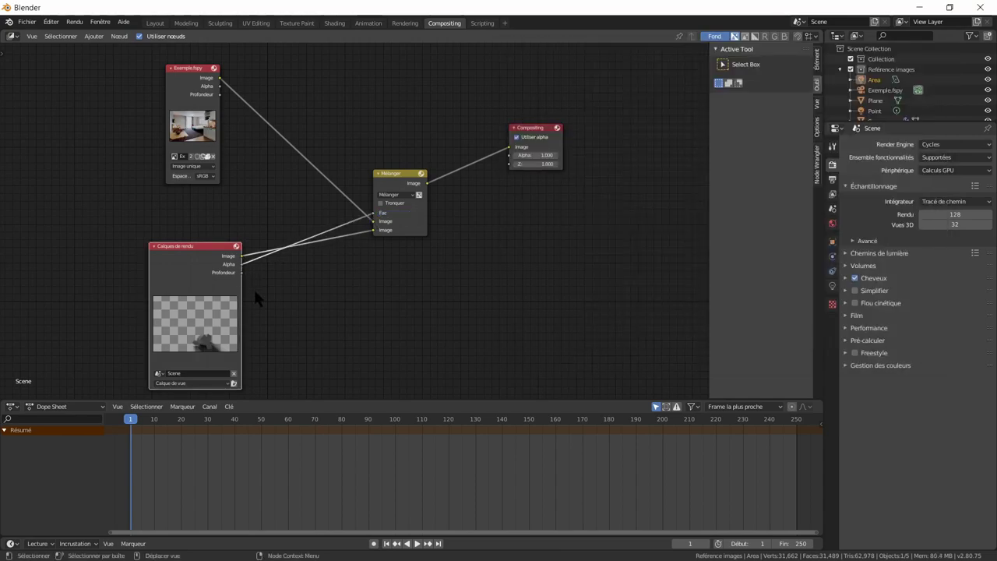
Snap Blender to the left half and the render window to the right, widening Blender.
key("F11")
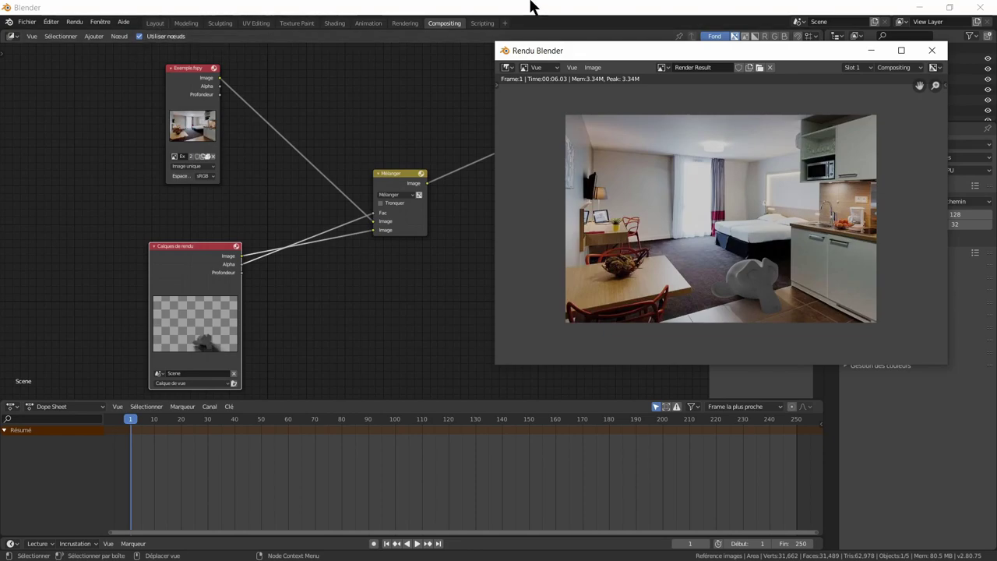
left_click_drag(529, 7, 2, 234)
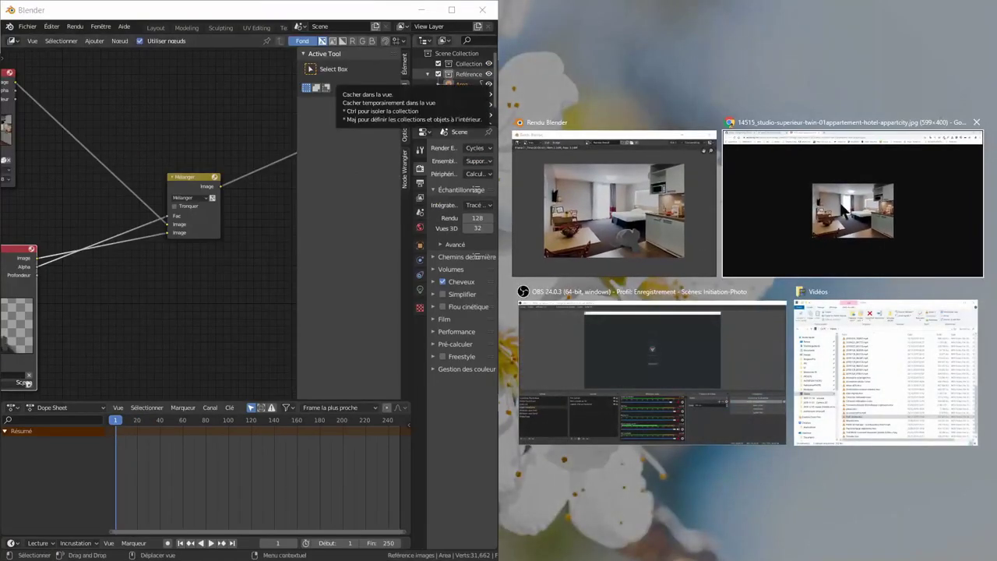
left_click(616, 169)
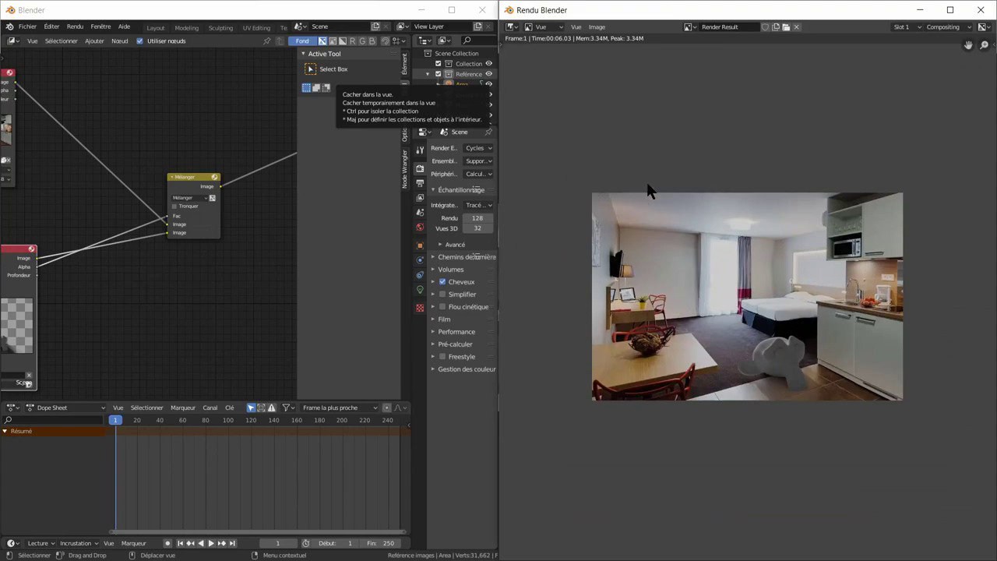
left_click_drag(503, 134, 697, 195)
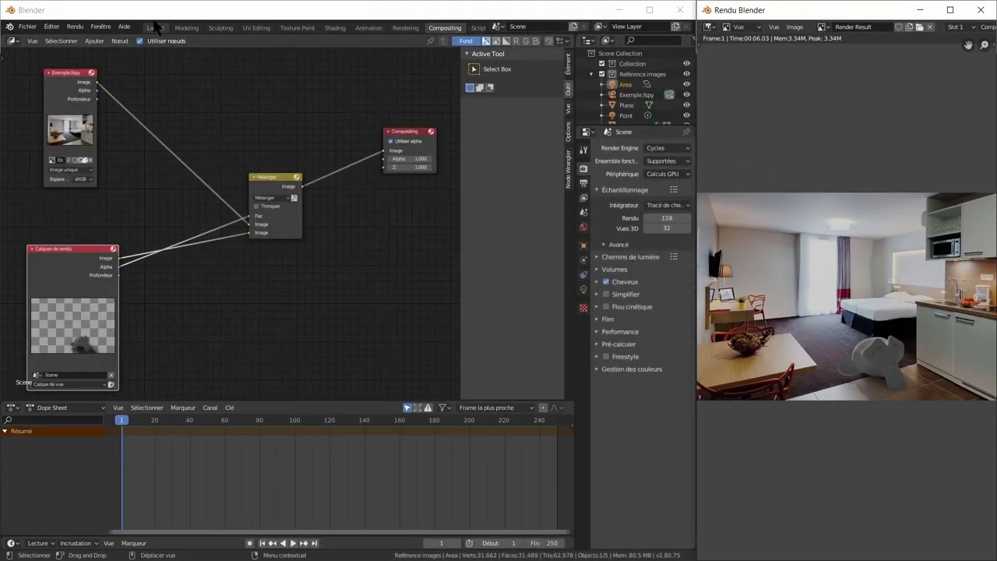
In the Layout workspace, select Suzanne and hide the floor Plane from the viewport.
left_click(155, 28)
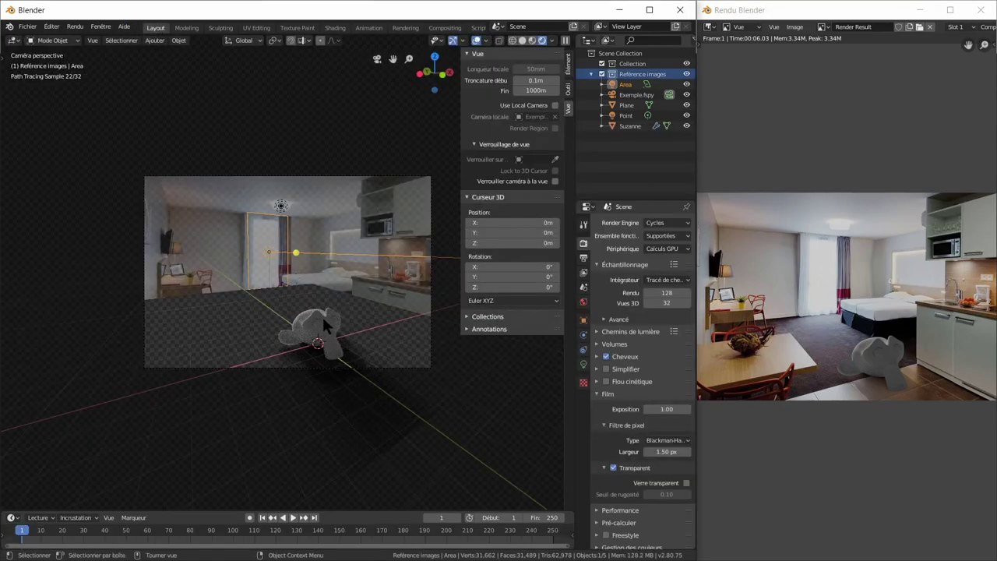
left_click(324, 326)
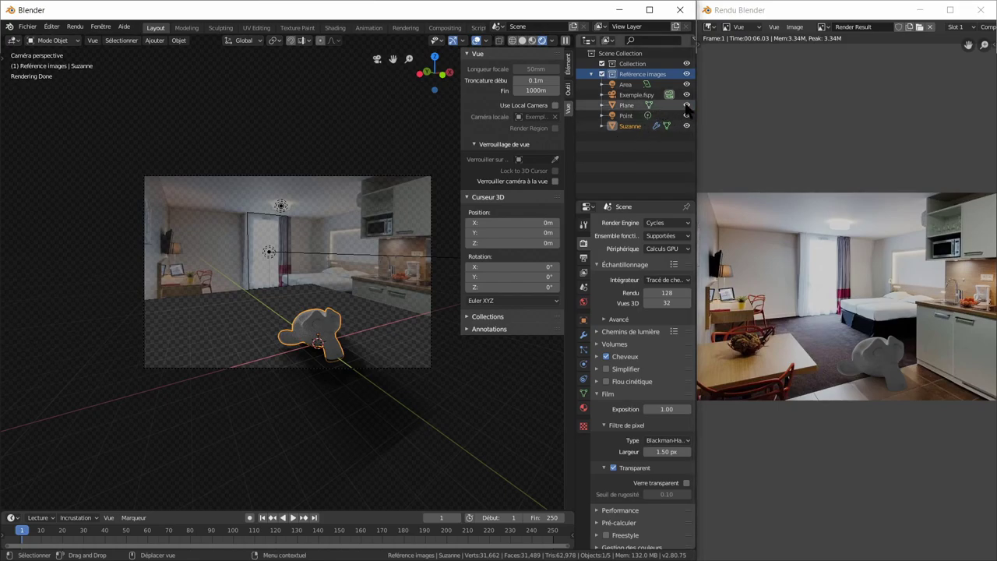
left_click(686, 105)
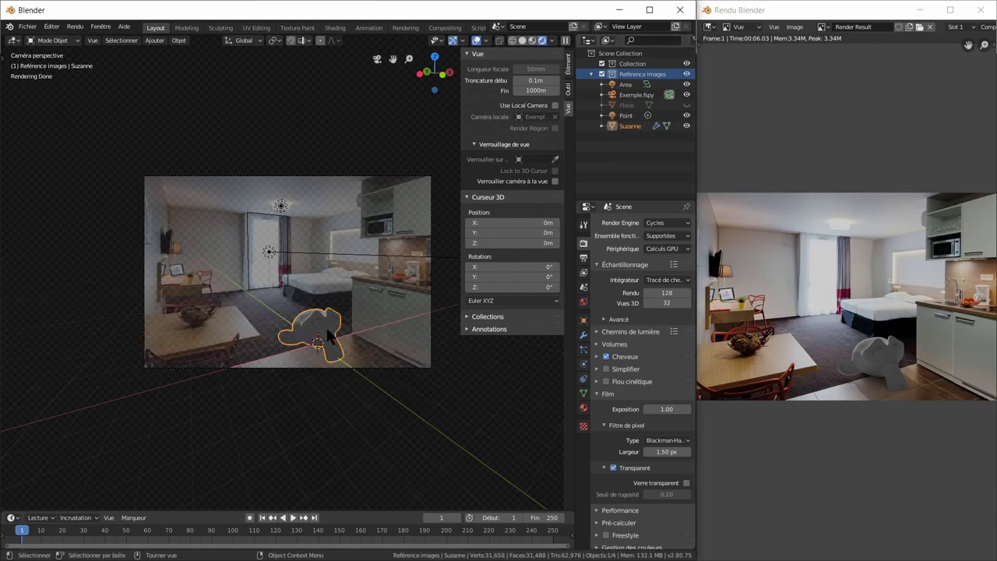
Slide Suzanne across the floor without changing its height, then turn it about −72° around Z.
key("g")
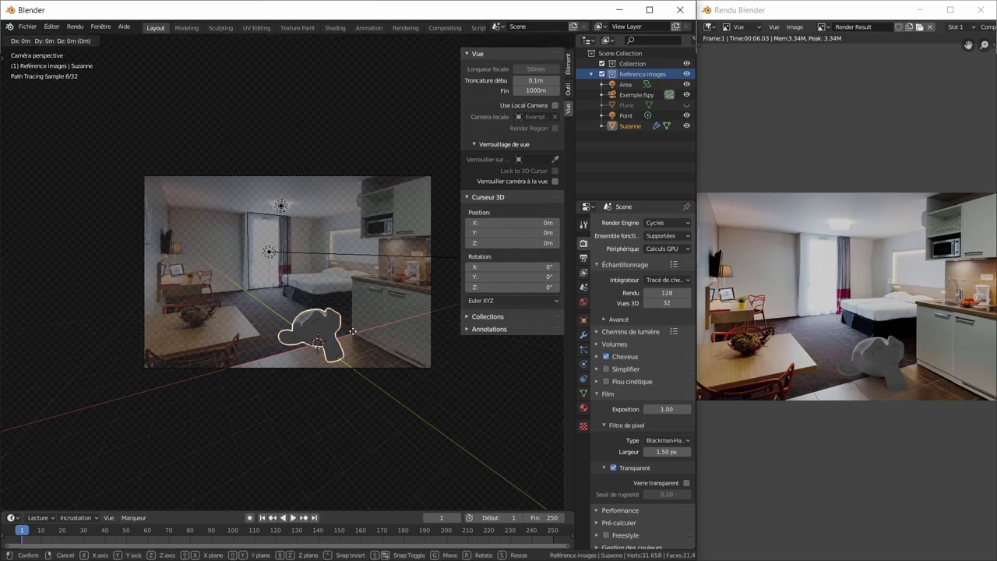
key("shift+z")
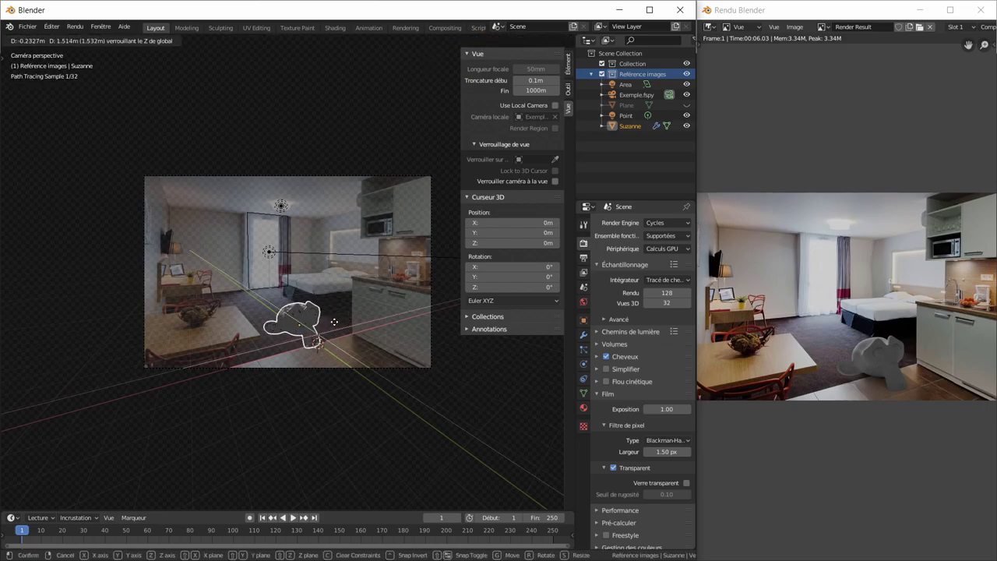
left_click(337, 325)
key("r")
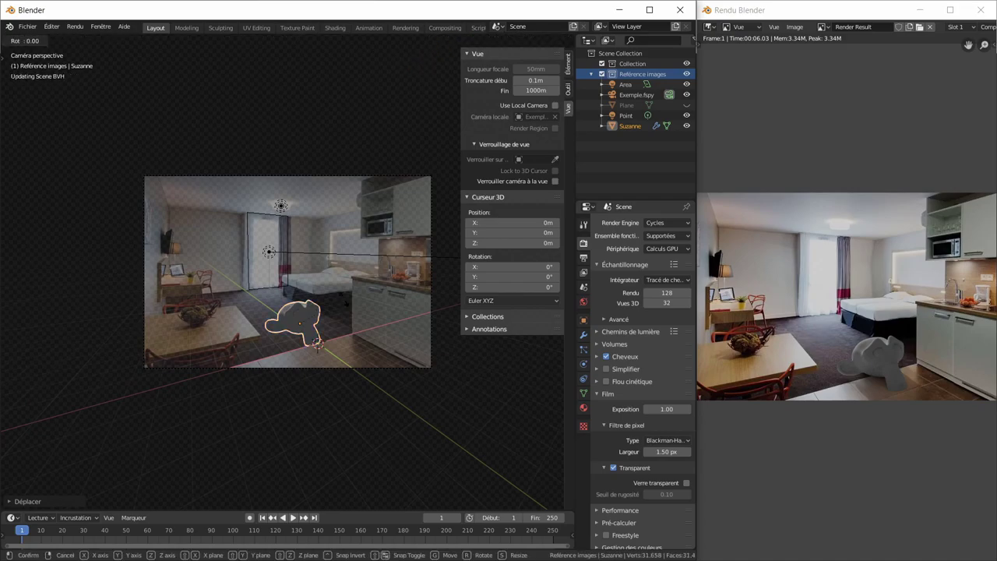
key("z")
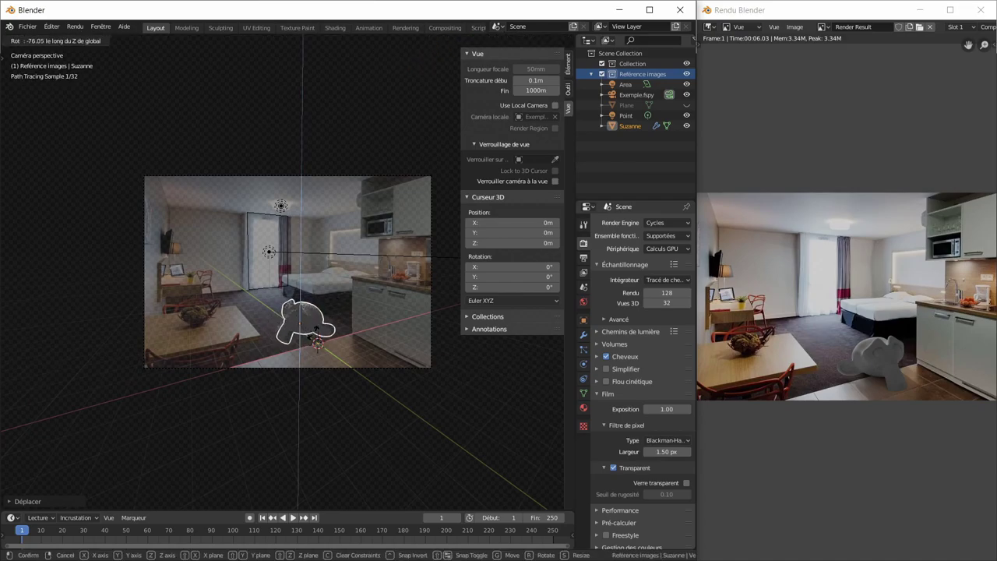
left_click(349, 360)
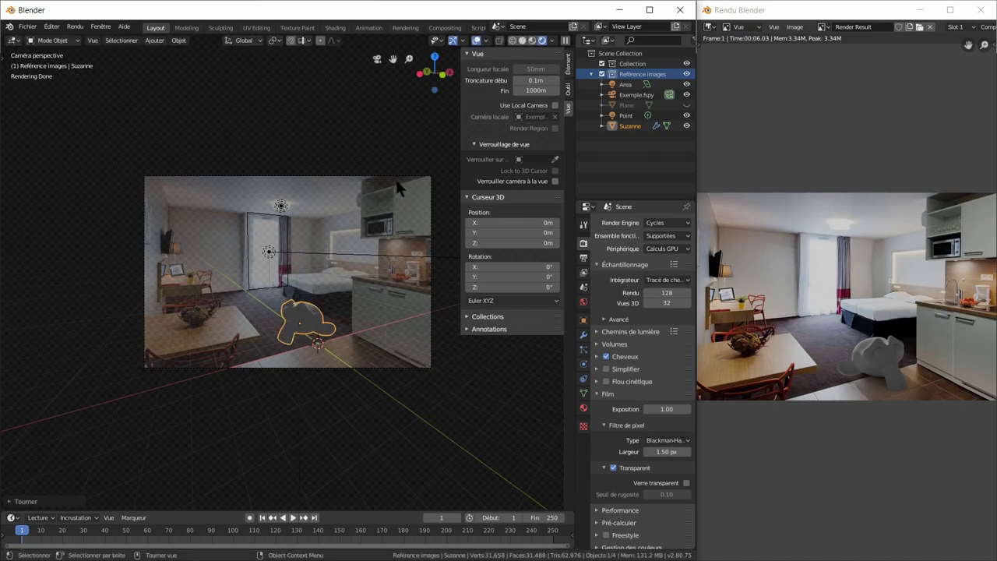
Re-render the frame with F12 to see the repositioned, rotated Suzanne over the photo.
key("F12")
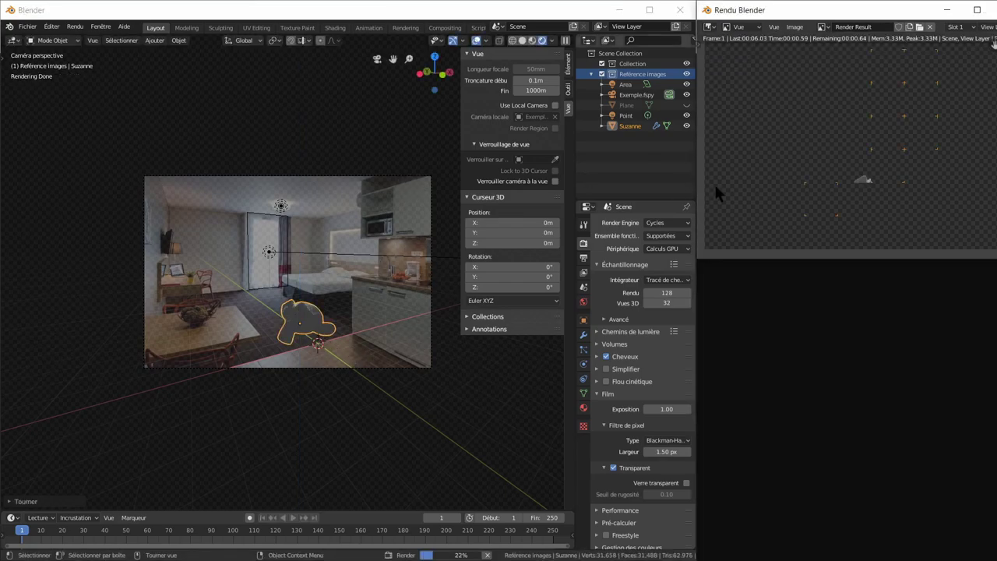